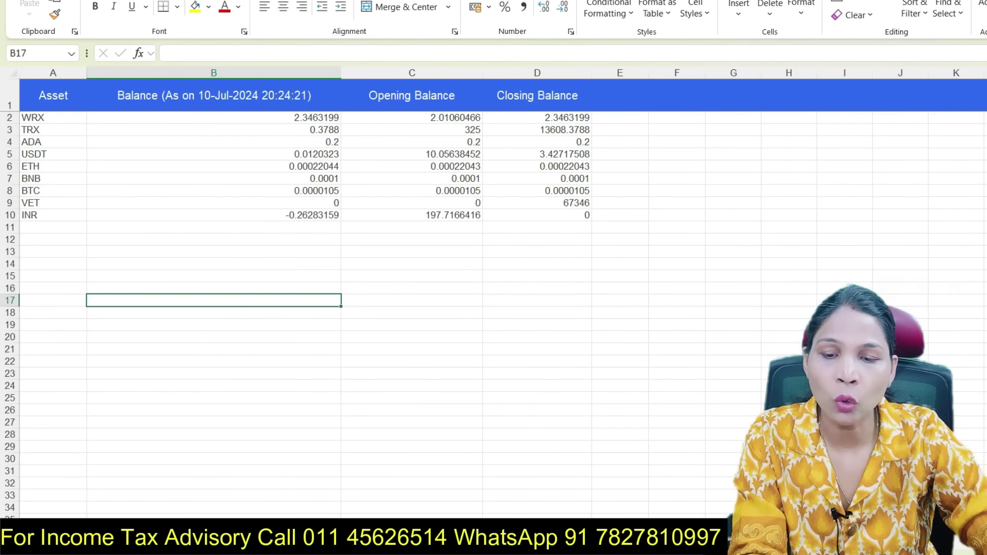
Step: Return to the dated transaction ledger of the WazirX trade report and review it back up to its first rows
key(ctrl+Page_Down)
key(ctrl+Page_Up)
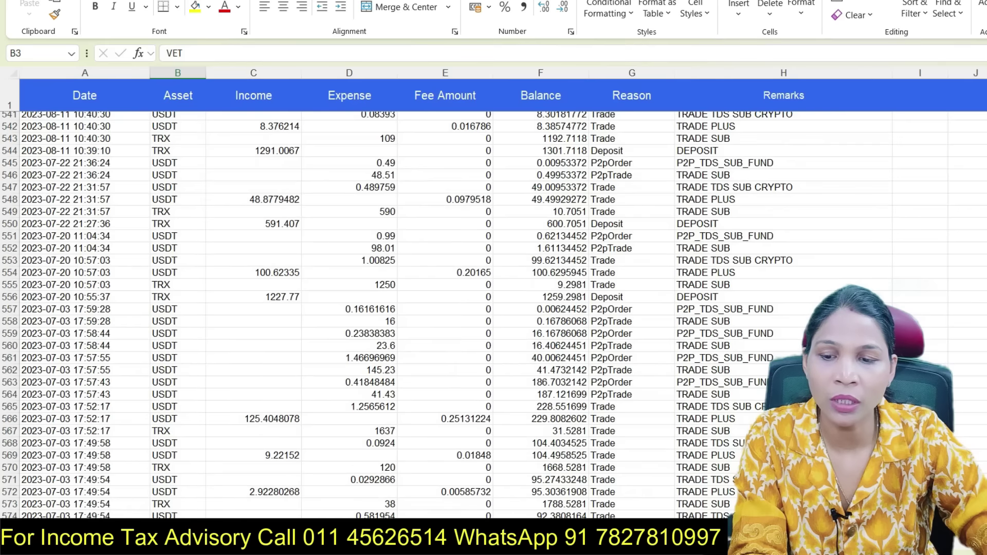
scroll(493, 313, up, 20)
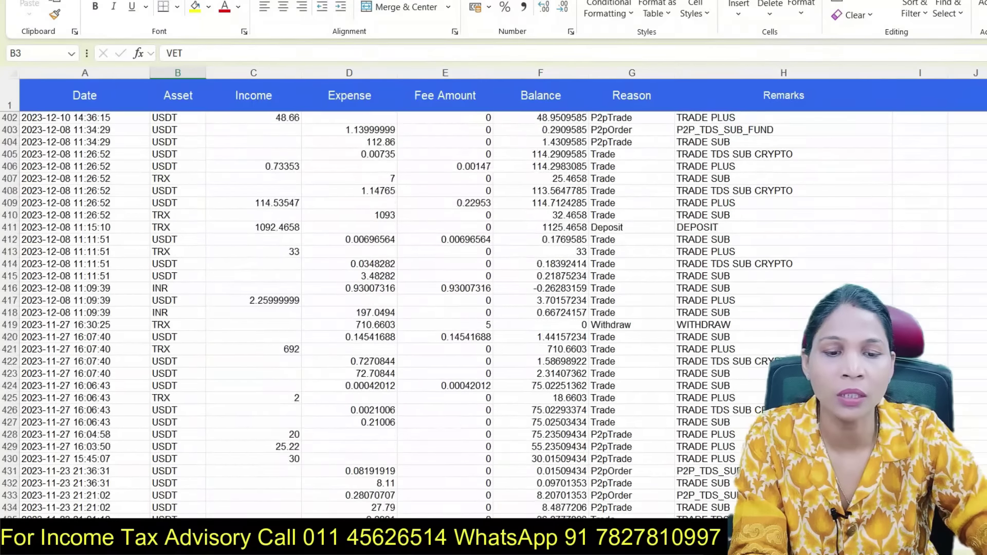
scroll(494, 314, up, 20)
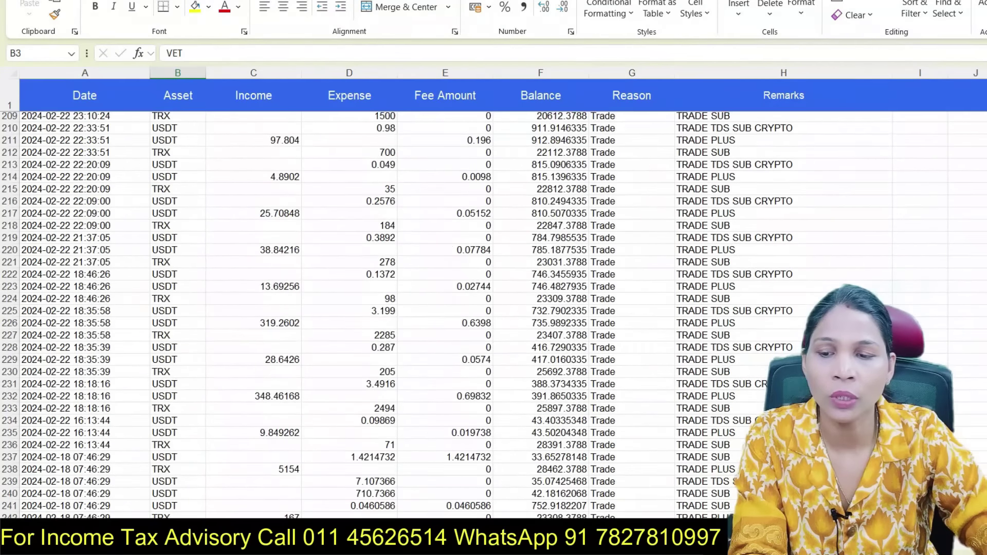
scroll(493, 314, up, 20)
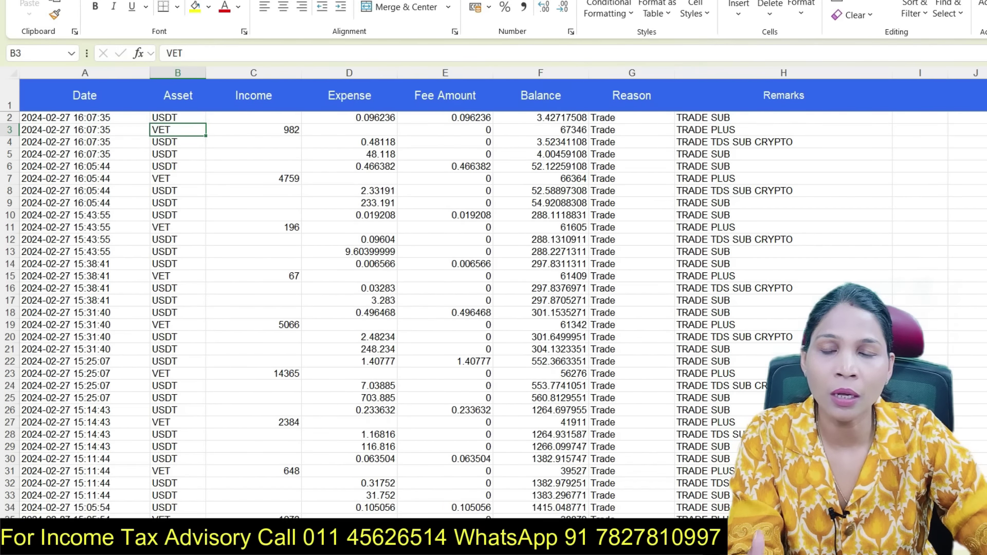
Step: Examine the ledger's USDT, VET, TRX and LRC entries, comparing income, expense, fee, balance, reason and remarks through 2023
scroll(494, 309, down, 20)
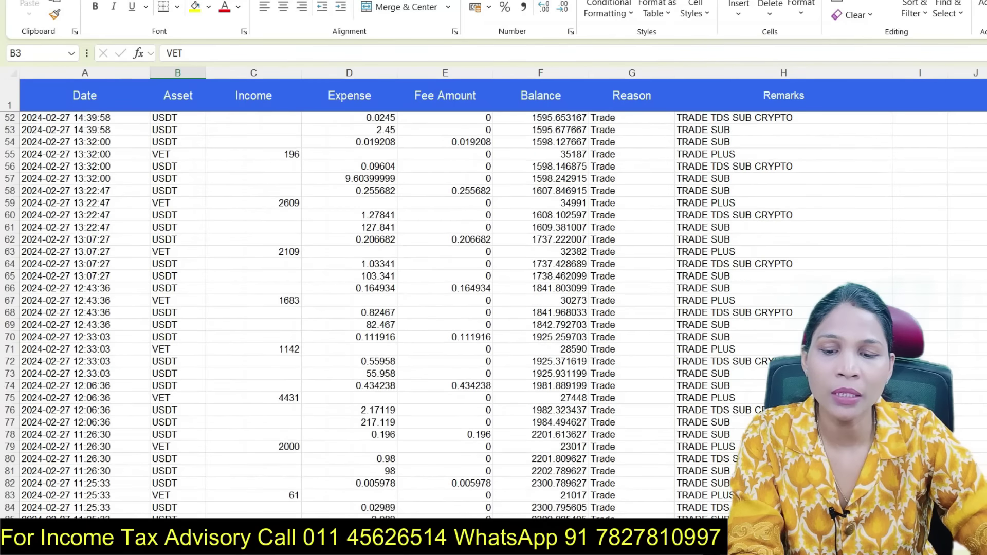
scroll(494, 309, down, 19)
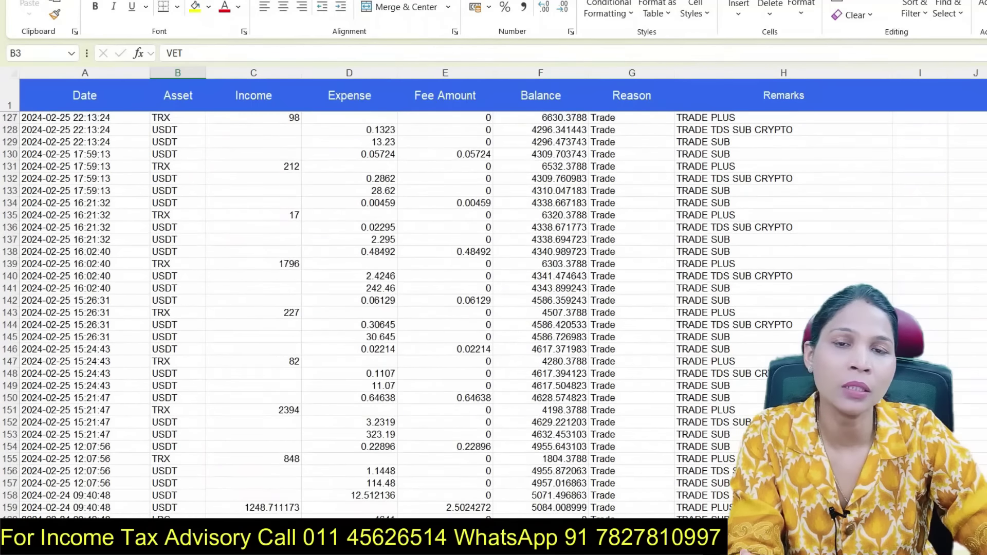
scroll(494, 308, down, 20)
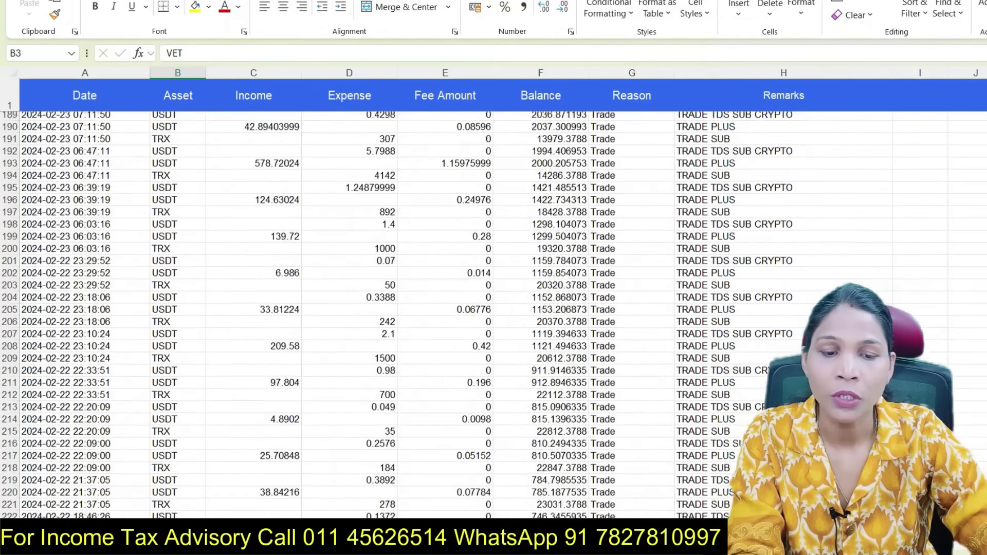
scroll(494, 308, down, 20)
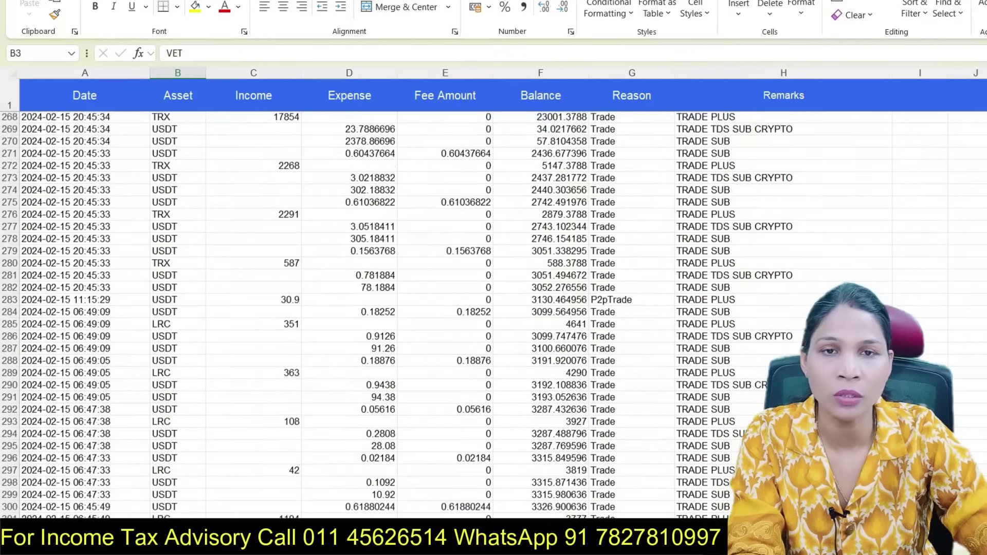
scroll(493, 309, down, 20)
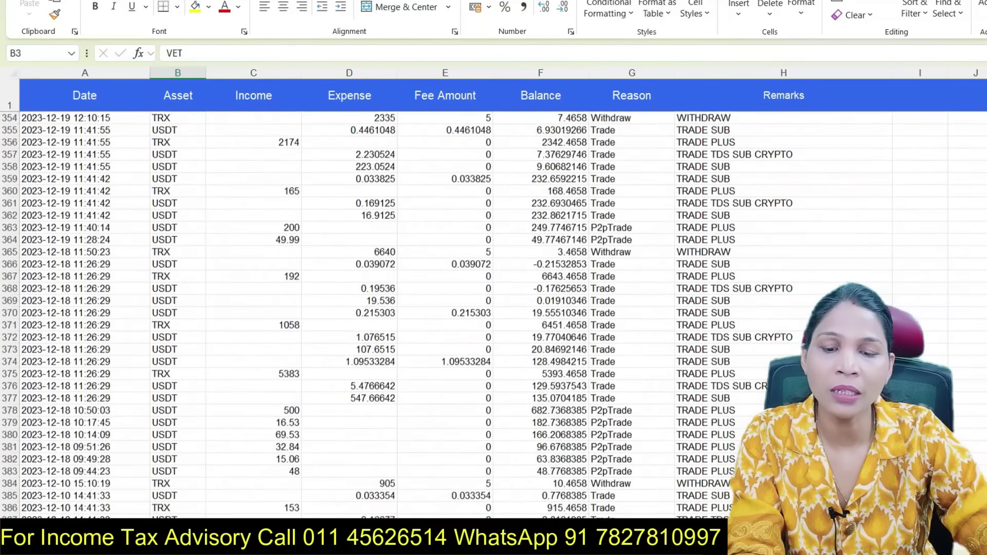
scroll(493, 309, down, 3)
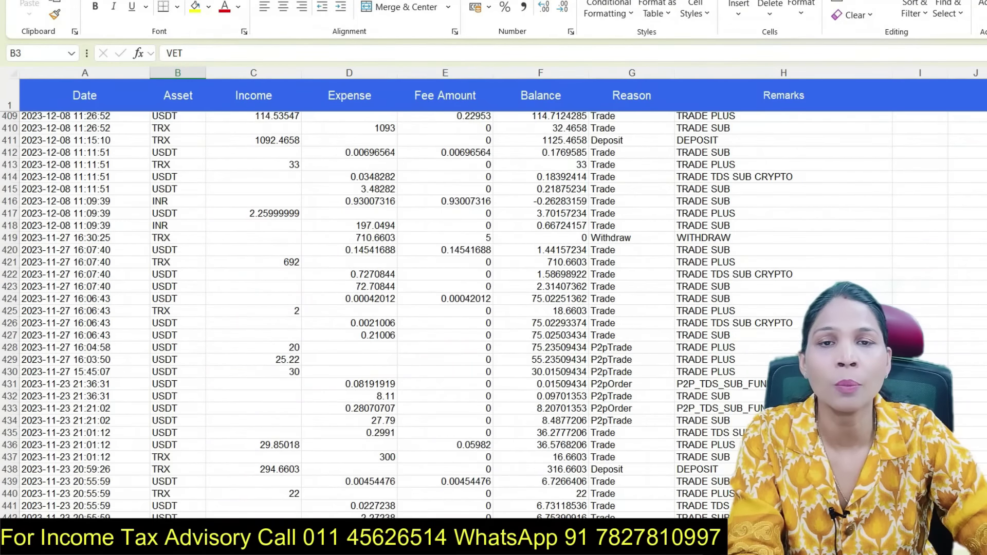
scroll(494, 309, down, 6)
scroll(494, 309, up, 19)
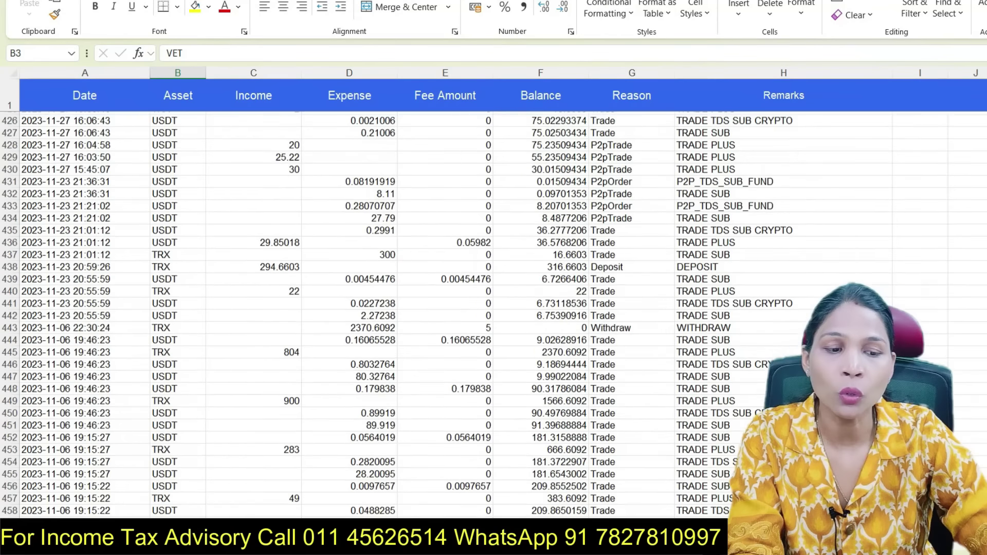
scroll(494, 308, up, 20)
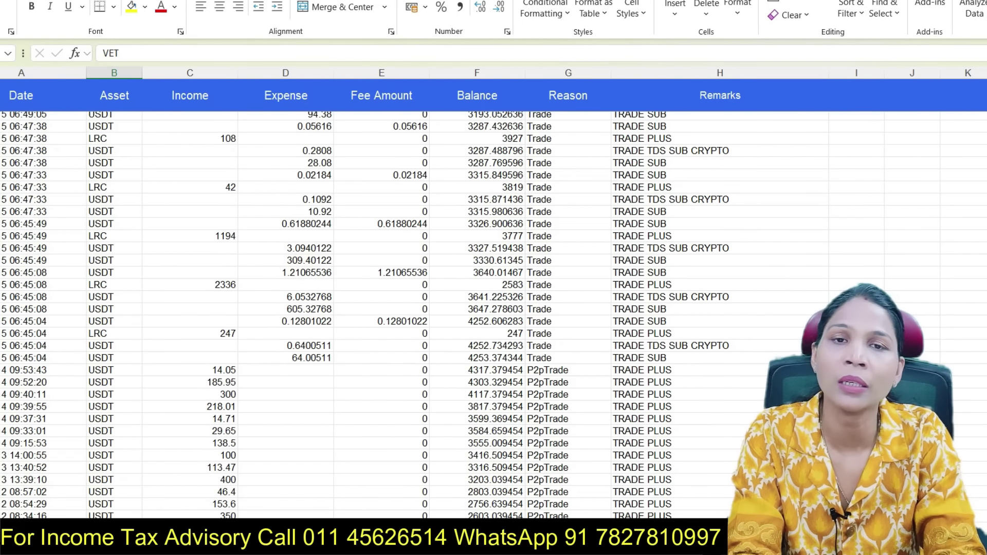
scroll(395, 314, down, 15)
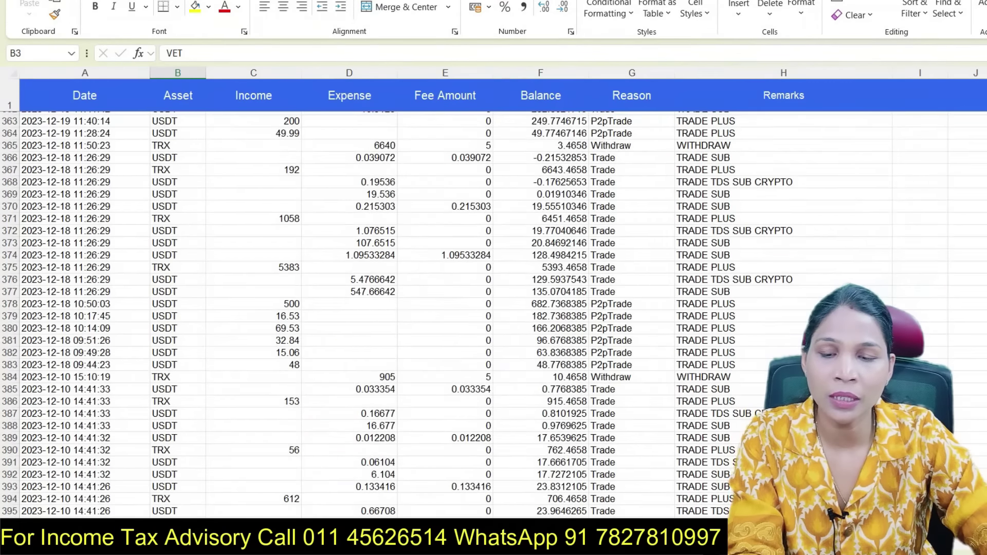
scroll(396, 314, up, 20)
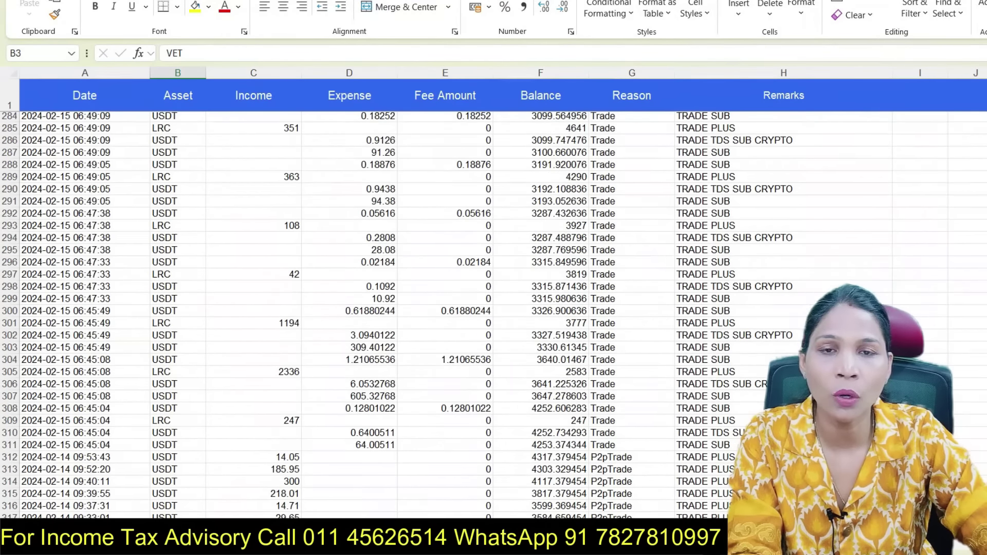
scroll(396, 314, up, 7)
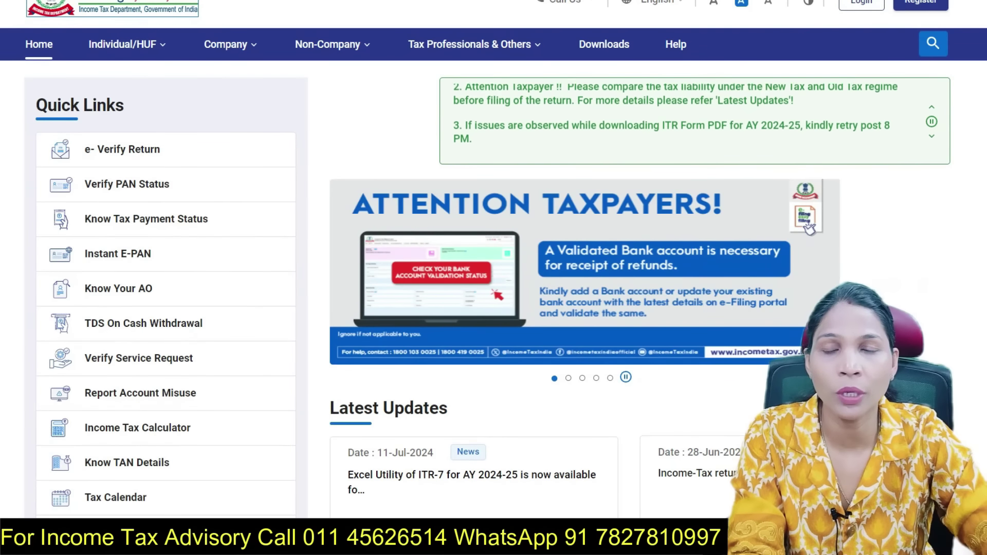
Step: Open the koinx.com home page in a new browser tab
key(ctrl+t)
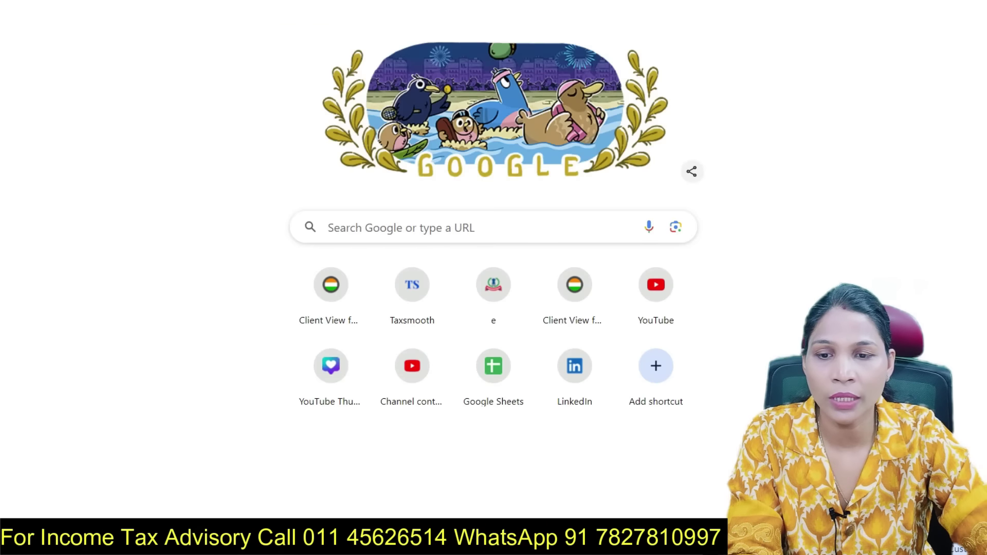
text(koinx.com/crypto-tax-guides/india)
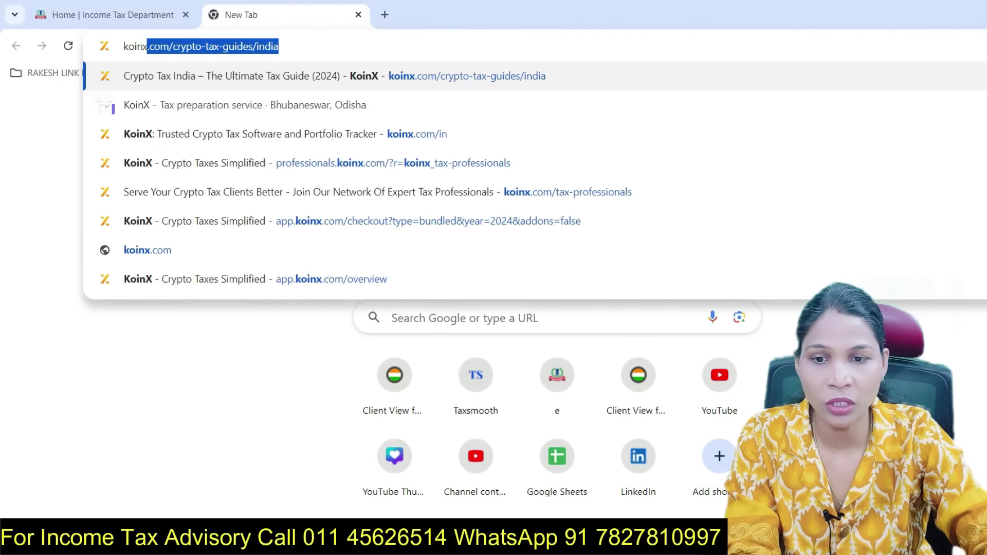
key(Right)
key(Return)
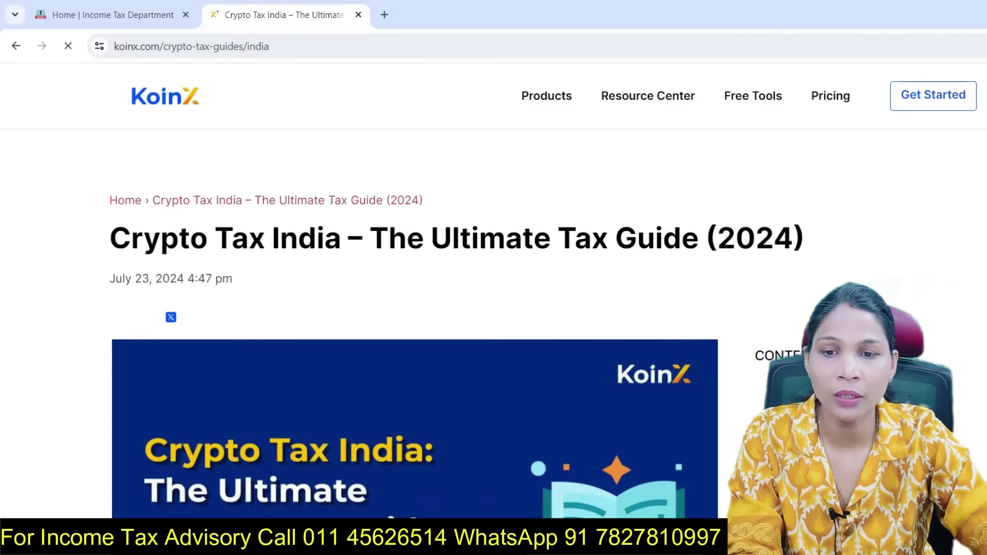
key(ctrl+l)
text(koinx)
key(Return)
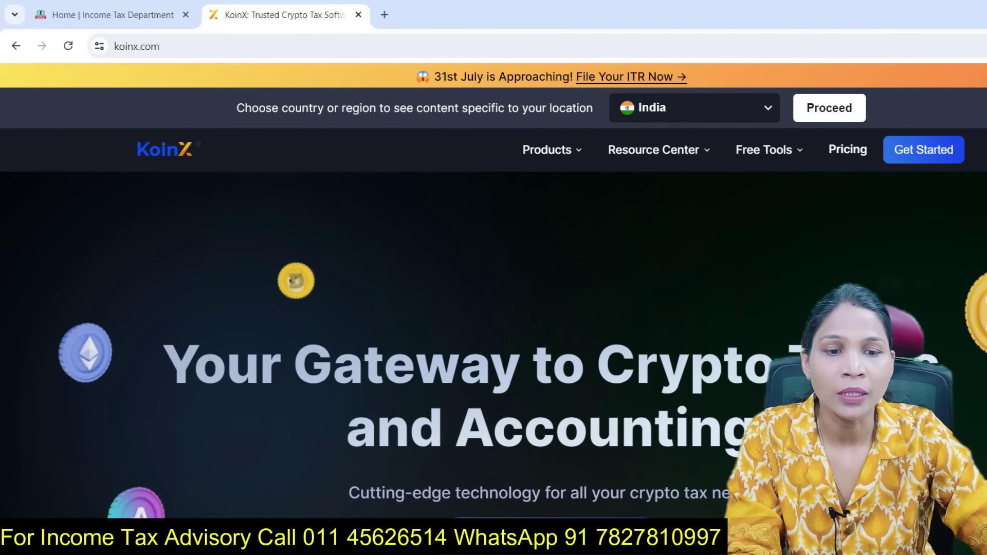
Step: Open the KoinX product page for tax professionals and accountants
click(551, 150)
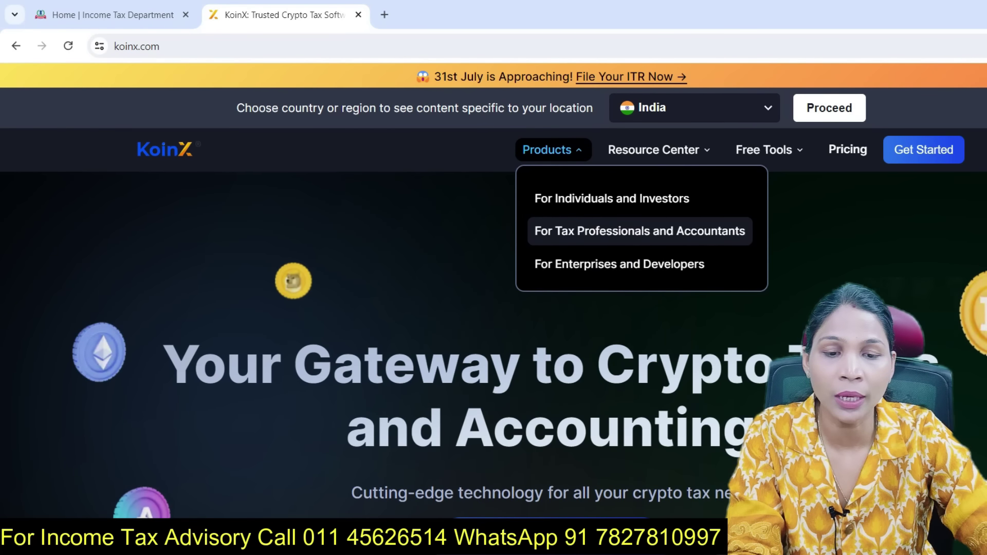
click(639, 230)
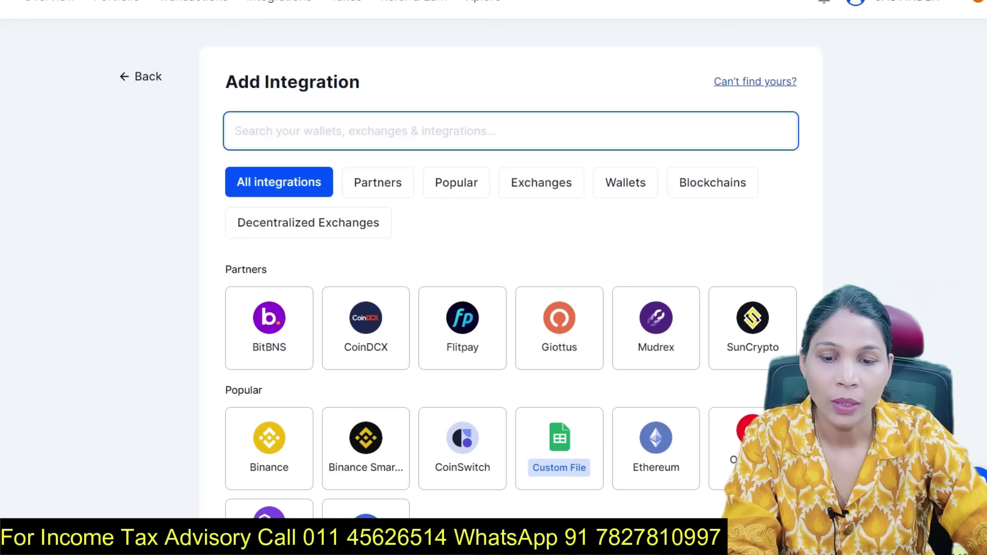
Step: Submit WazirX_TradeReport_2023-04-01_2024-03-31.xlsx for the WazirX-2 integration and review the FY 2023-2024 overview
scroll(510, 287, down, 4)
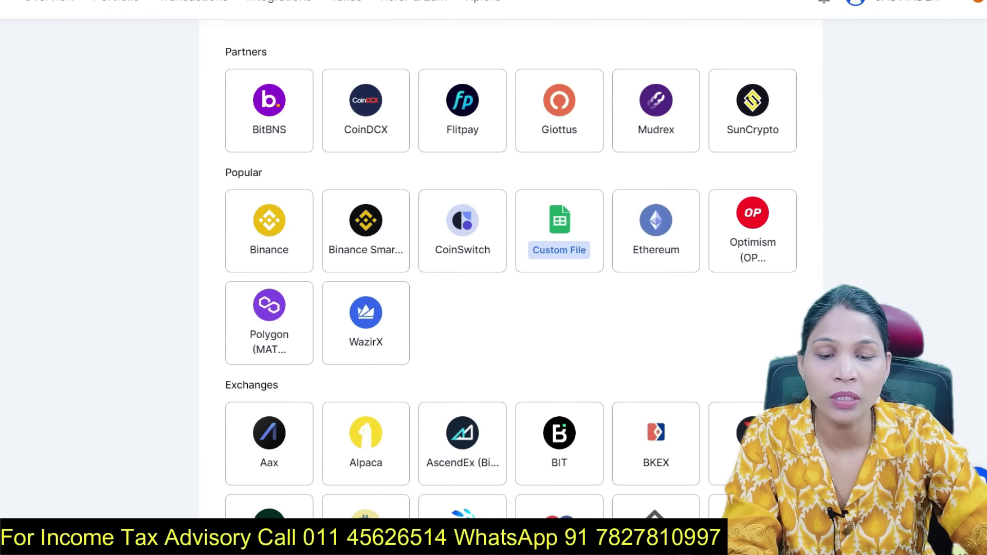
scroll(511, 287, down, 3)
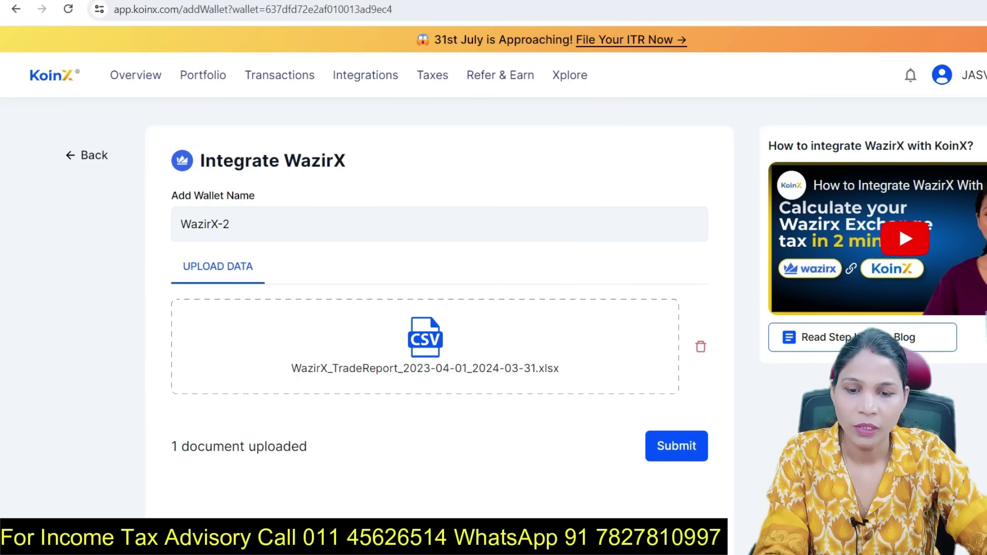
click(675, 446)
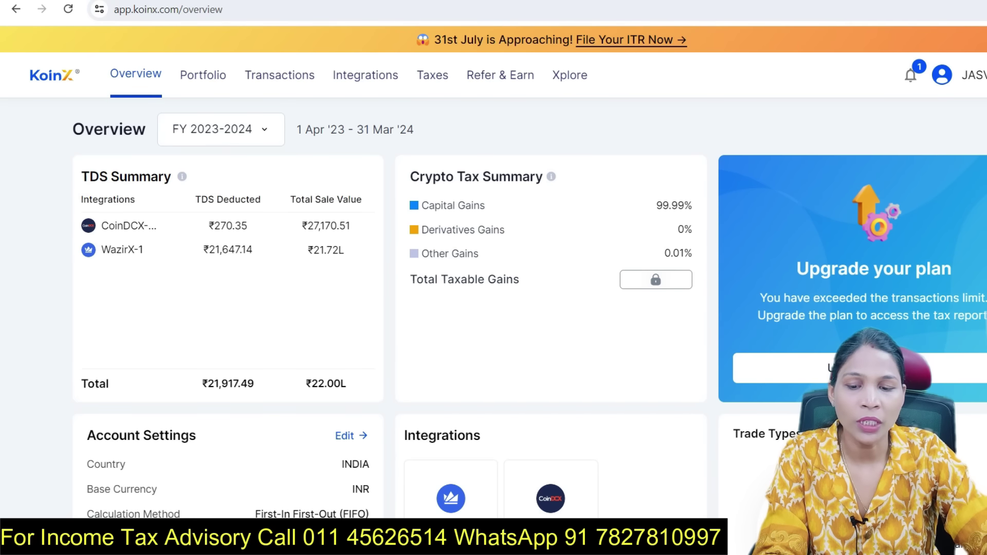
scroll(530, 309, down, 3)
scroll(530, 308, up, 3)
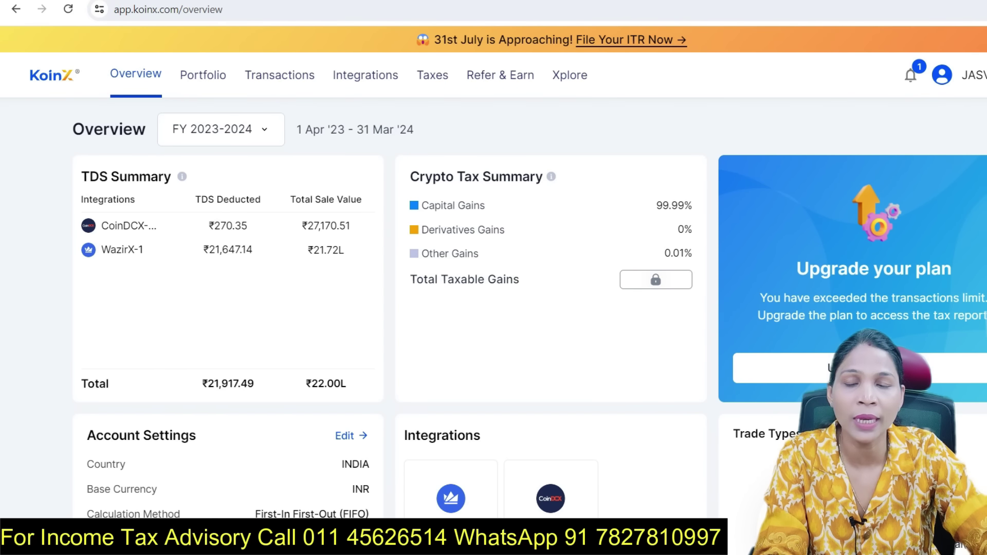
Step: Switch to the Crypto Complete Tax Report workbook in Excel and examine the VDA income schedule and the income, expense and per-asset profit summaries
key(alt+Tab)
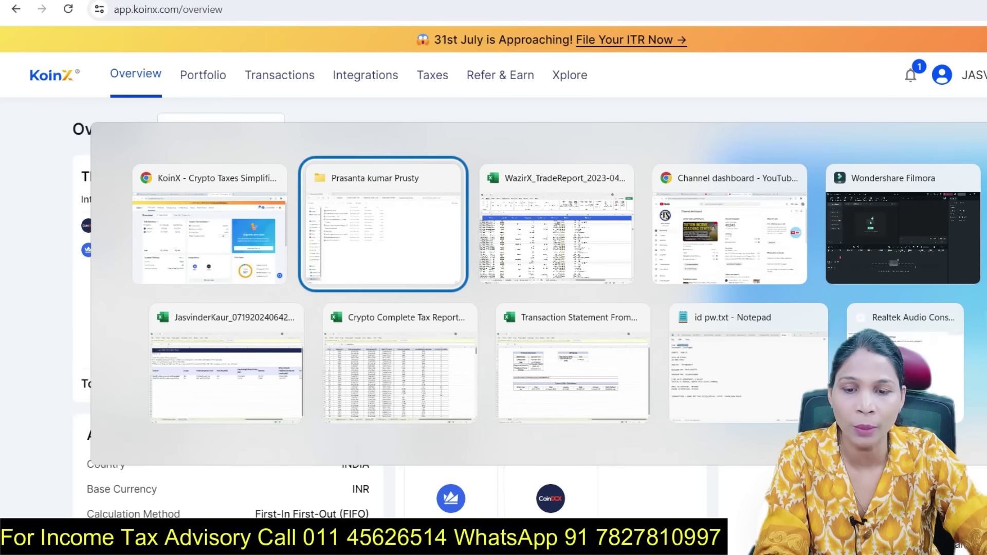
scroll(493, 302, down, 14)
scroll(493, 301, up, 14)
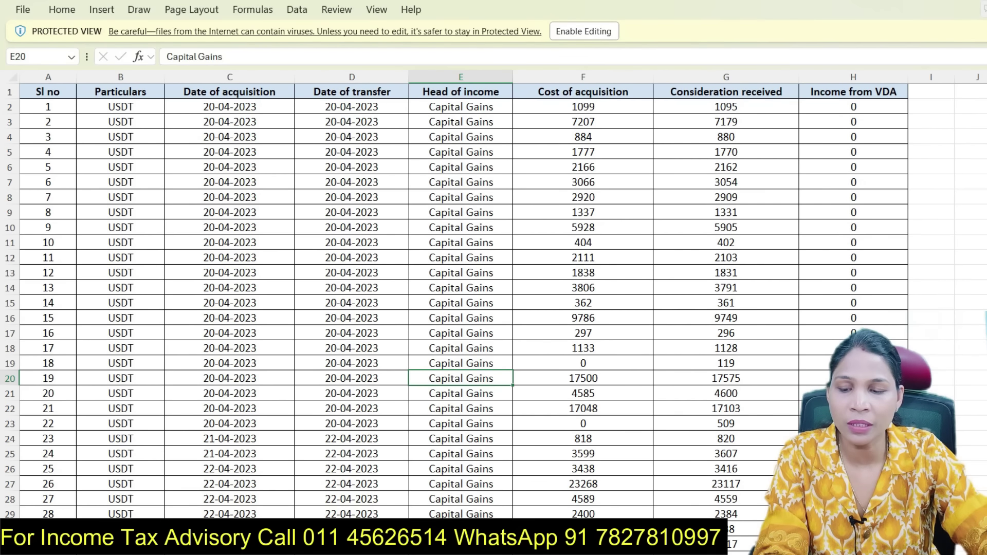
key(ctrl+Page_Down)
key(ctrl+Page_Down)
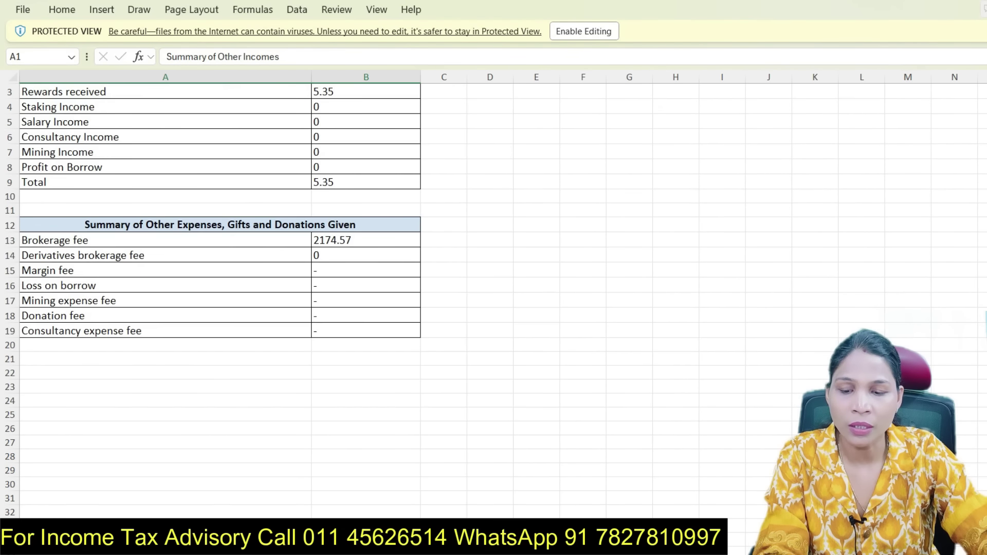
key(ctrl+Page_Down)
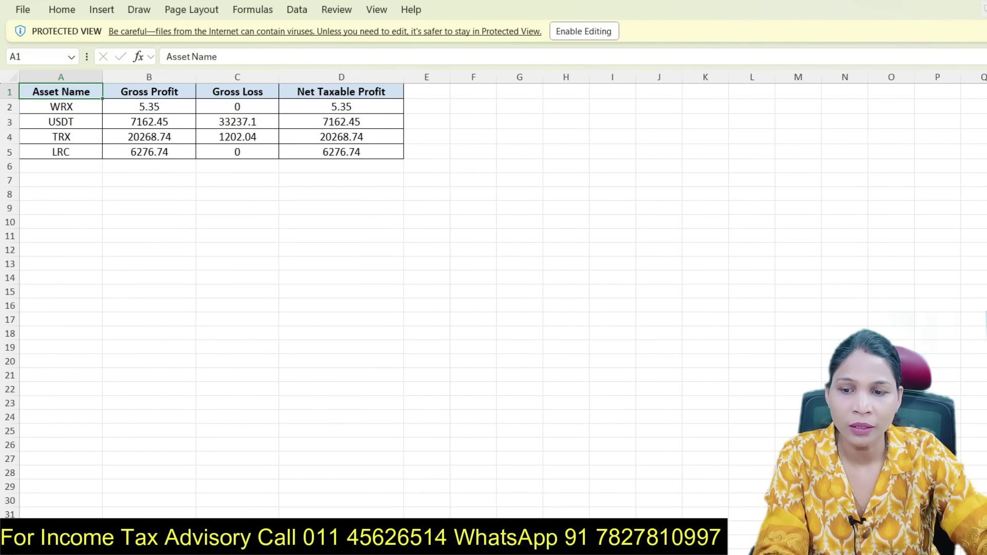
key(ctrl+Page_Down)
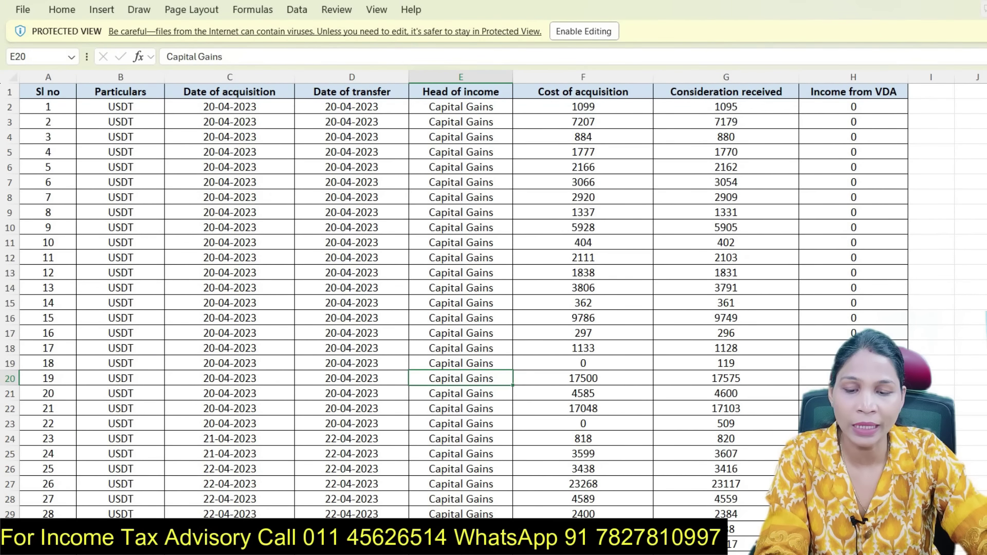
Step: Examine the report's remaining sheets, covering gains or losses per trade, WRX rewards and the connected exchange
key(ctrl+Page_Down)
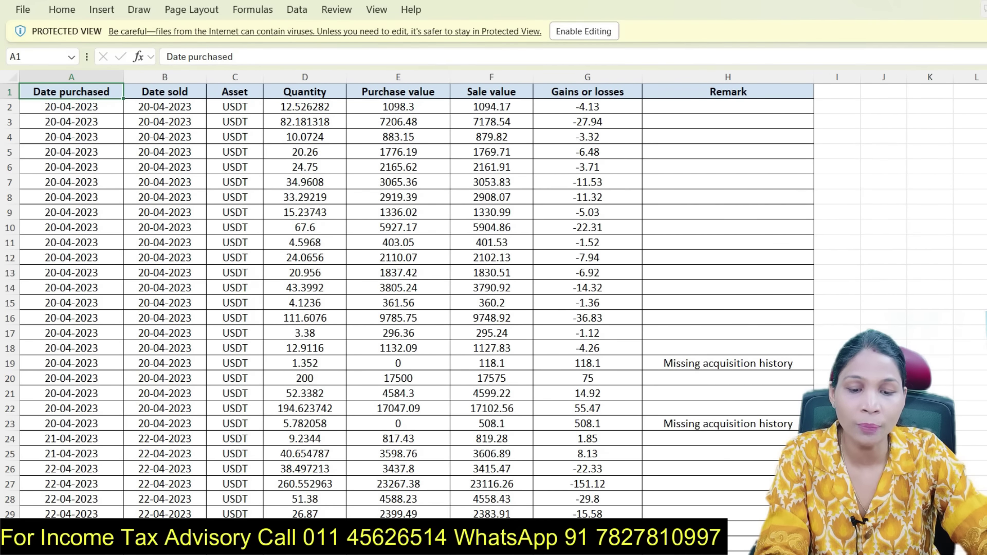
key(ctrl+Page_Down)
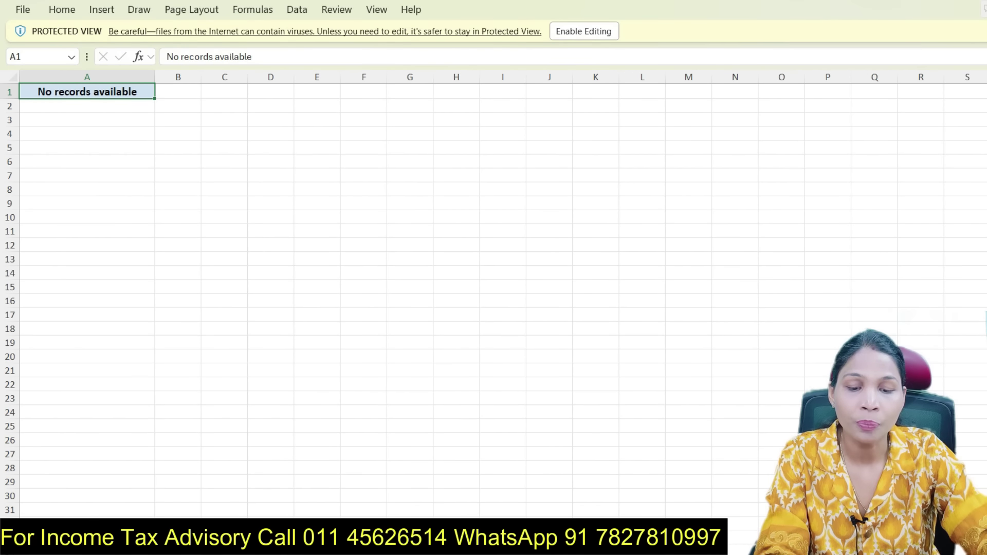
key(ctrl+Page_Down)
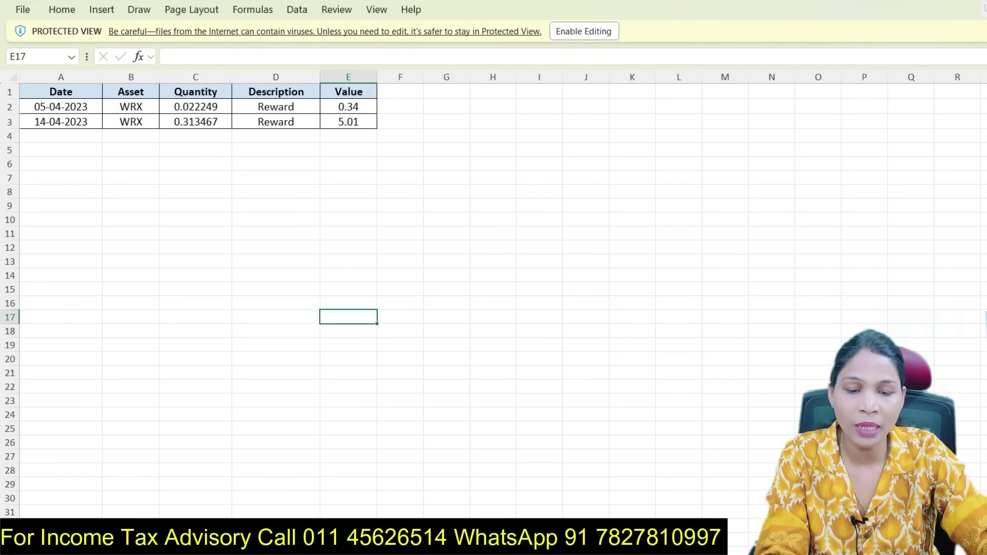
key(ctrl+Page_Down)
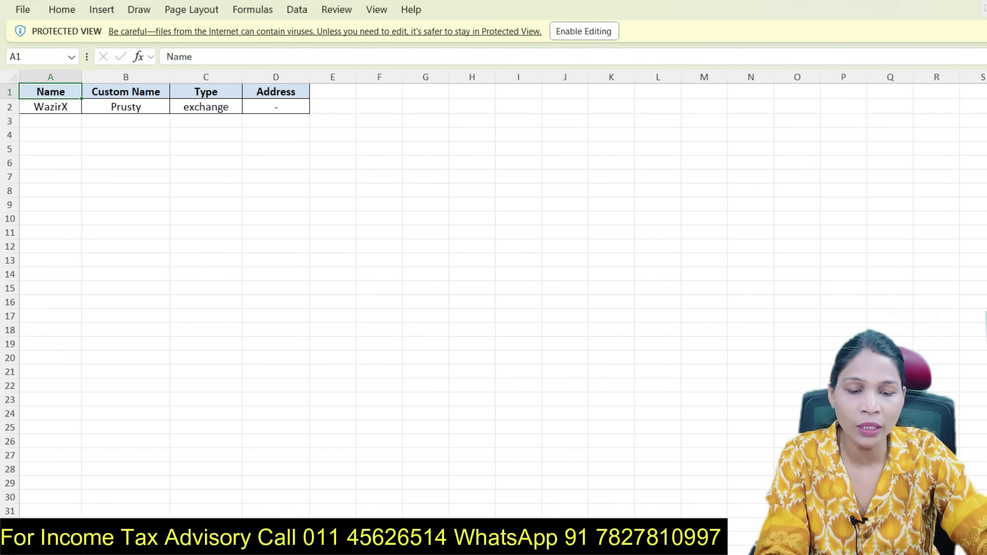
key(ctrl+Page_Down)
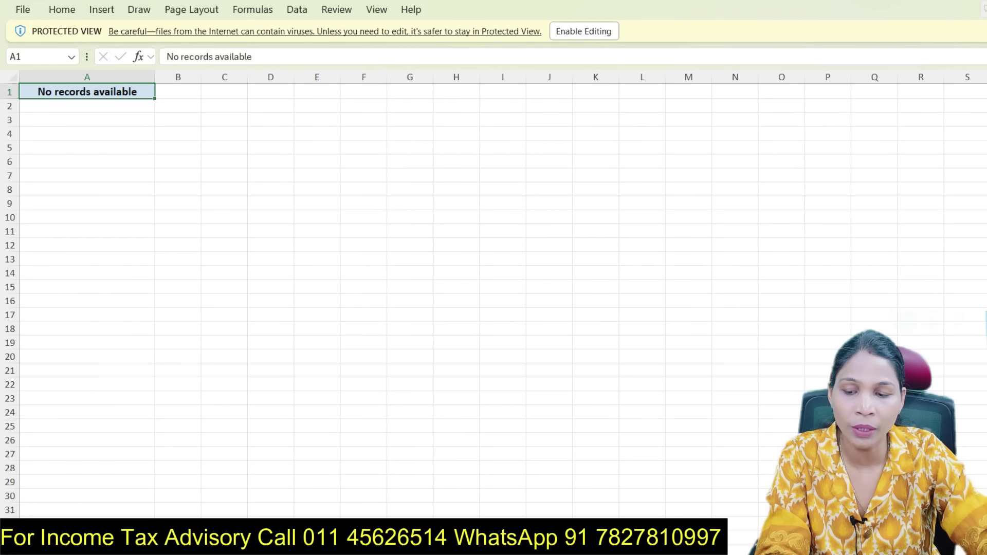
Step: Return to the VDA income schedule and examine its acquisition and transfer dates, costs and considerations received
key(ctrl+Page_Down)
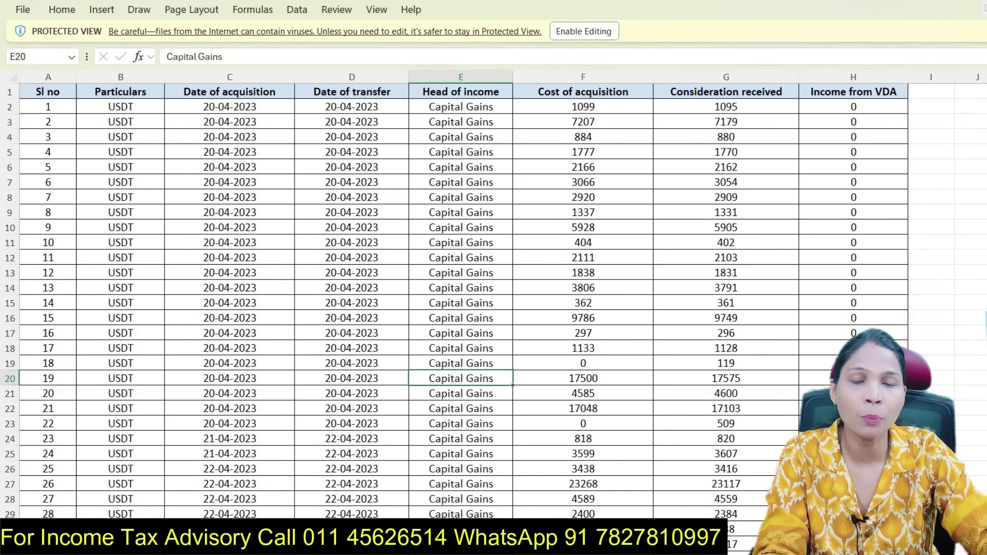
scroll(494, 301, down, 5)
scroll(493, 302, up, 5)
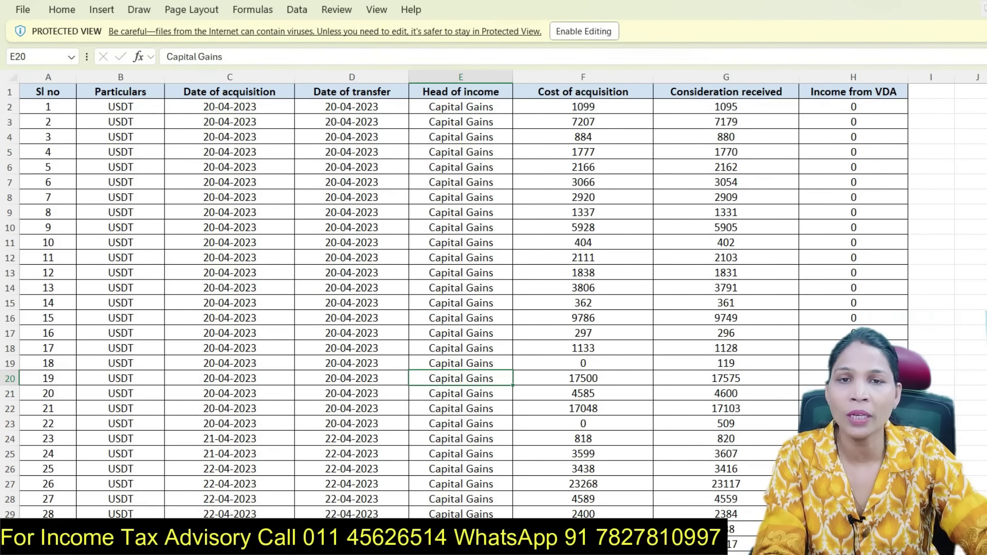
key(Right)
key(Right)
key(Right)
key(Down)
key(Down)
key(Down)
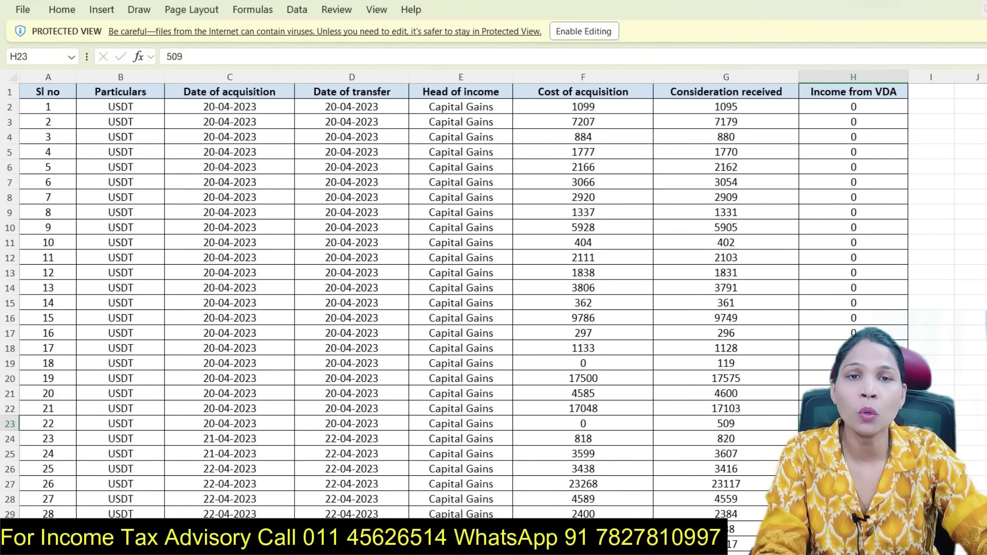
Step: Select the Income from VDA values in H2:H18 and review that column across the schedule's remaining trades
drag(854, 106, 854, 347)
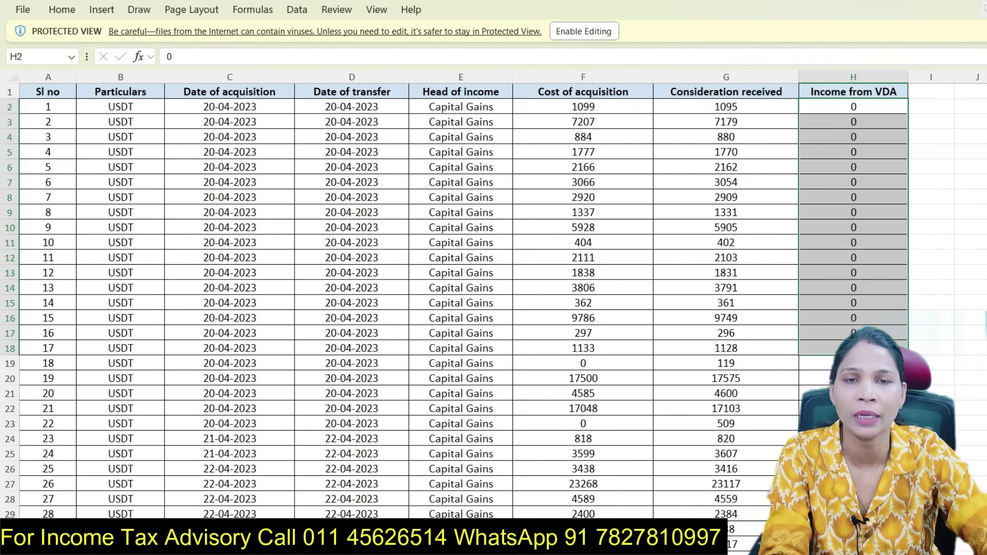
scroll(493, 301, down, 3)
scroll(494, 299, down, 13)
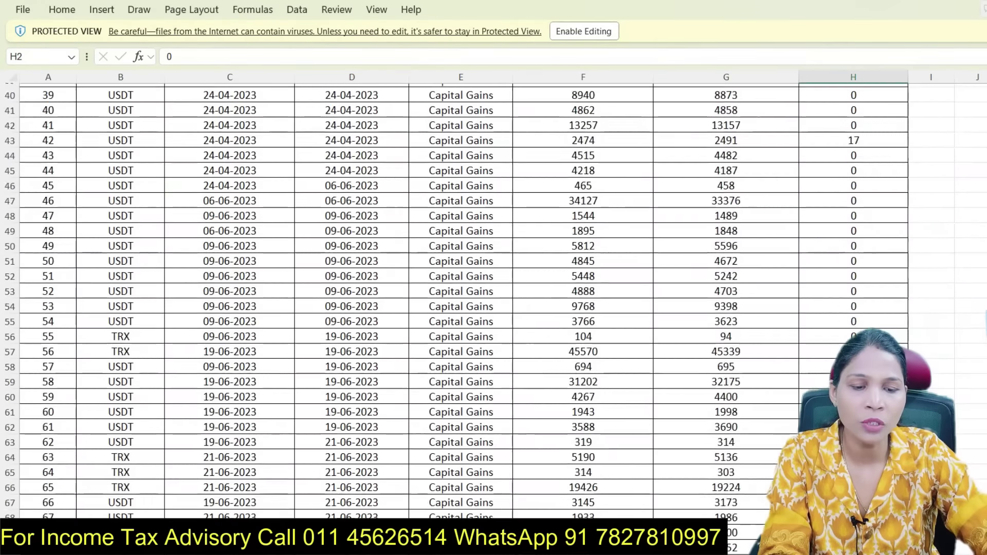
scroll(494, 298, down, 19)
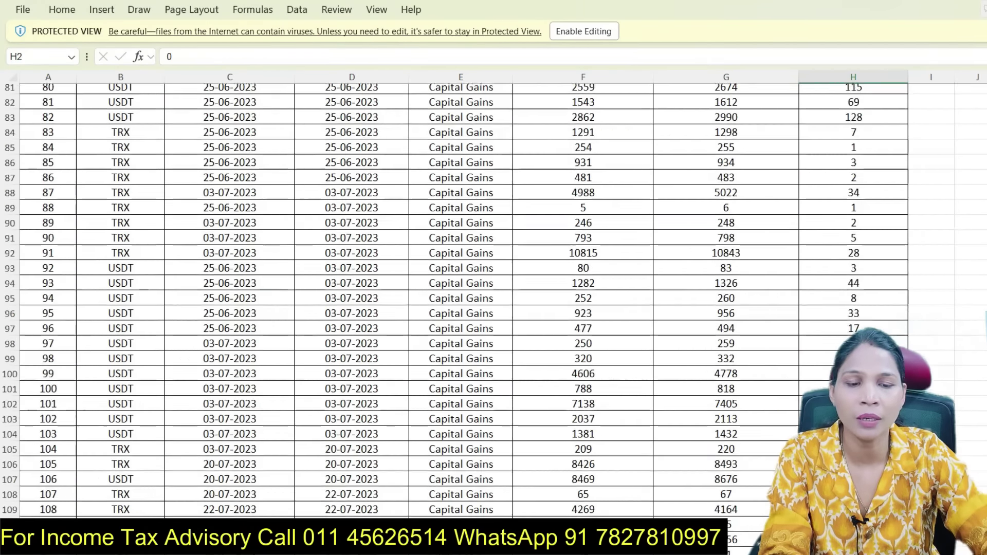
scroll(494, 298, up, 17)
scroll(494, 299, up, 20)
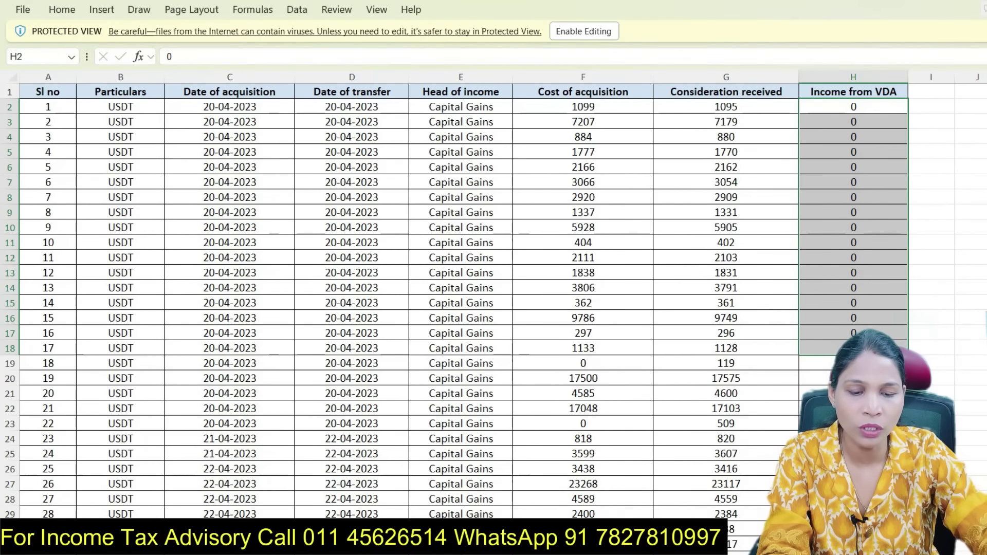
Step: Switch to the 1-Apr-2023 to 31-Mar-2024 trade workbook and inspect the SNX trades' IDs, sides and average buying/selling prices
click(488, 530)
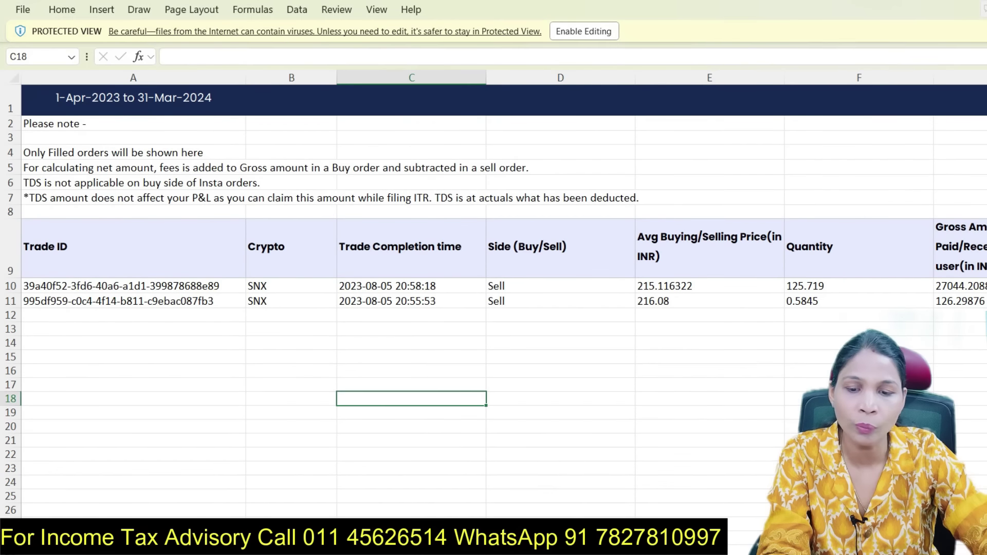
drag(133, 286, 133, 301)
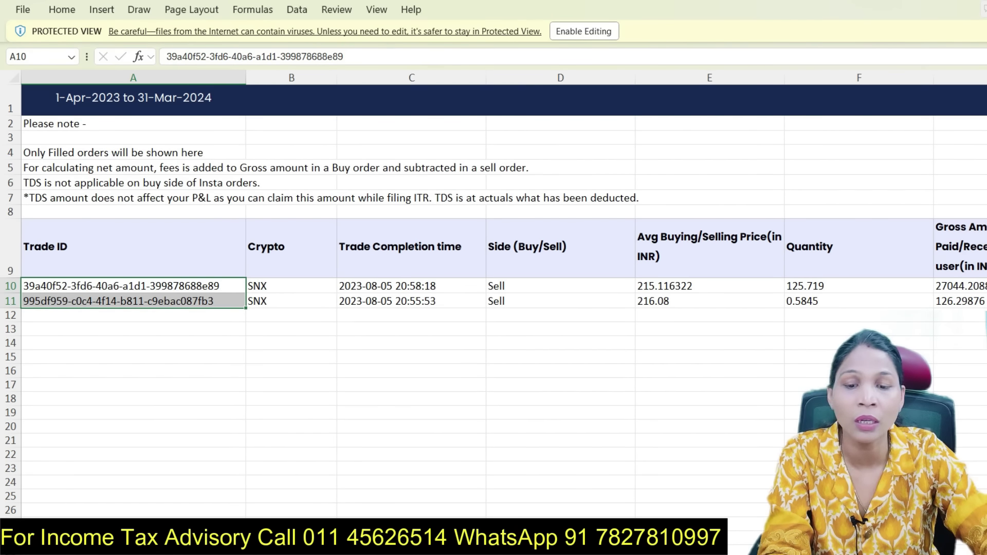
drag(560, 286, 560, 301)
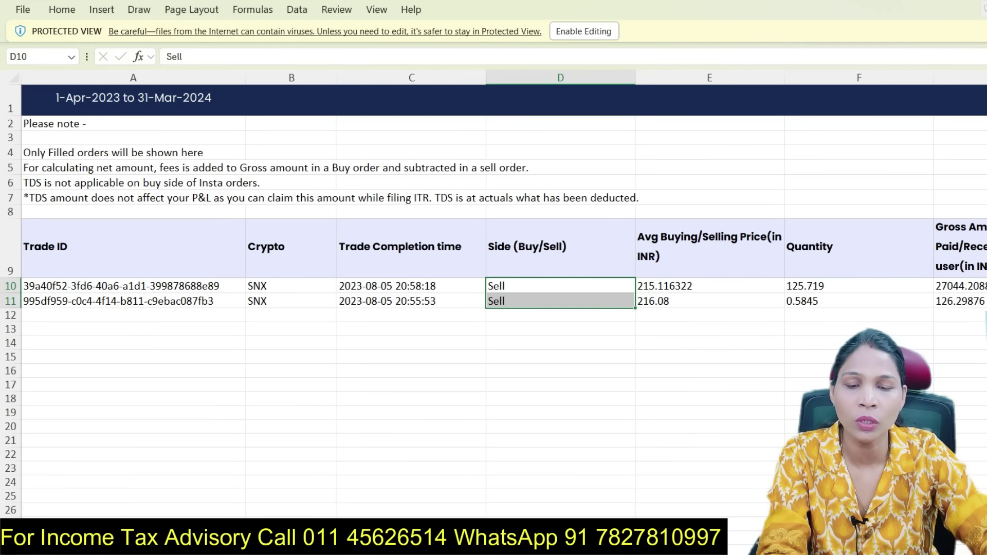
drag(710, 247, 710, 302)
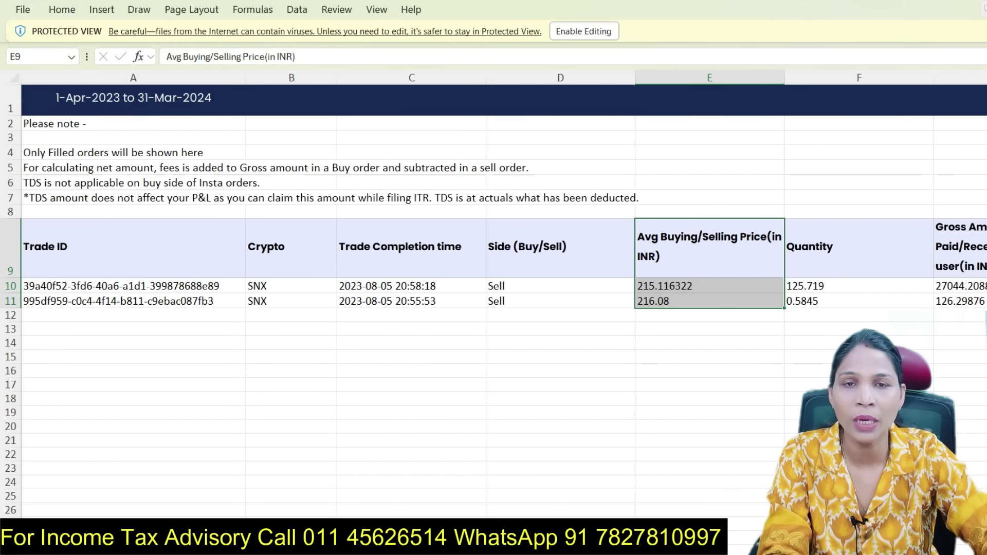
Step: Switch back to the Crypto Complete Tax Report workbook and check the Income from VDA values, starting with H2:H18
mouse_move(646, 545)
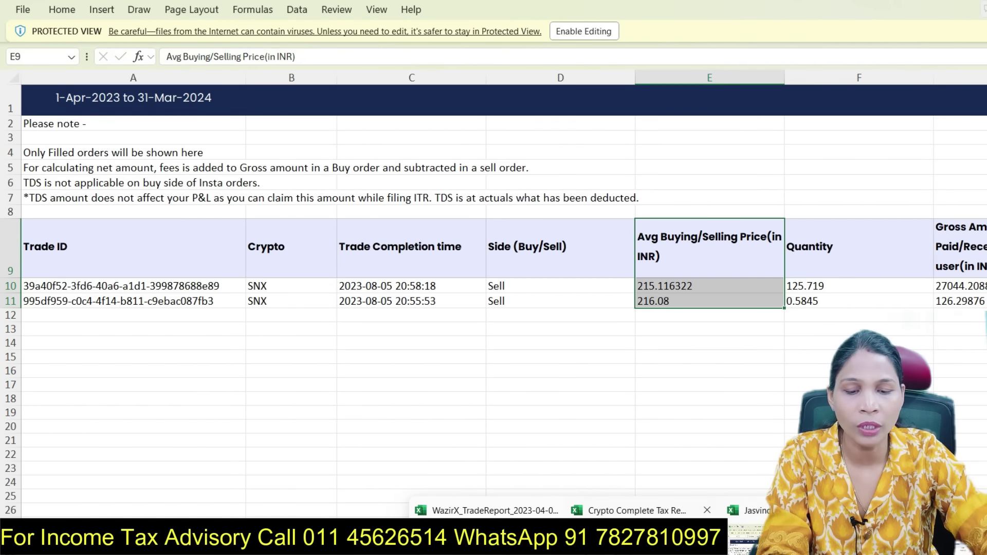
click(643, 510)
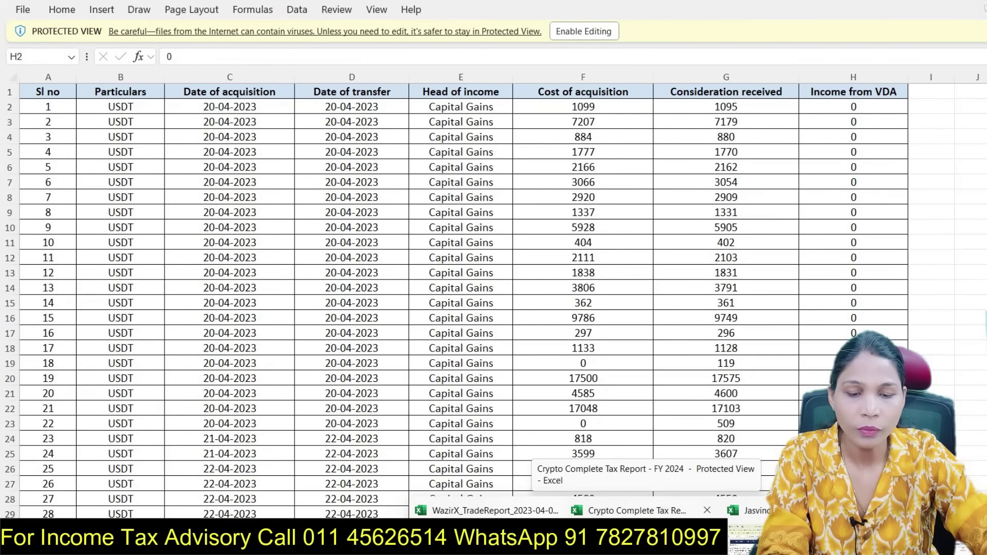
drag(853, 106, 854, 348)
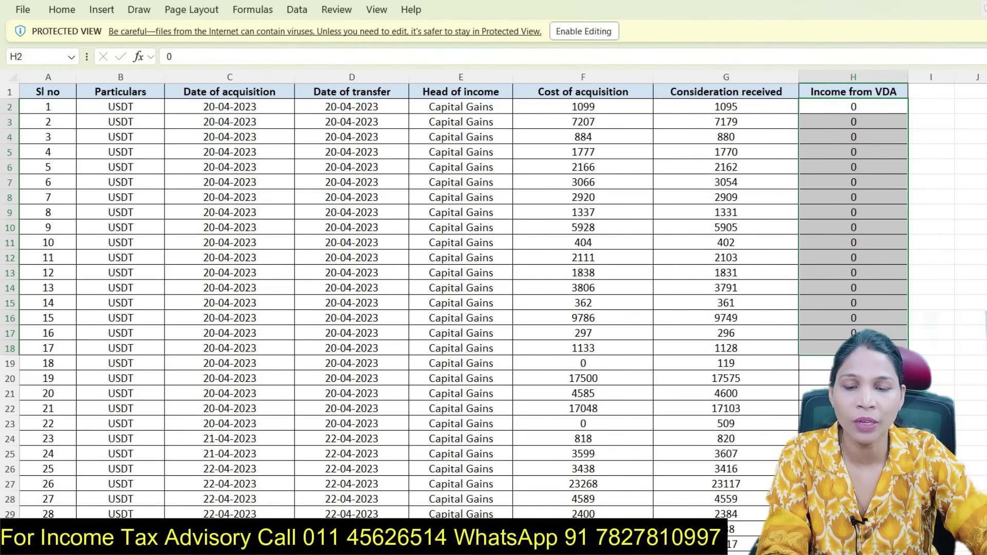
scroll(493, 301, down, 6)
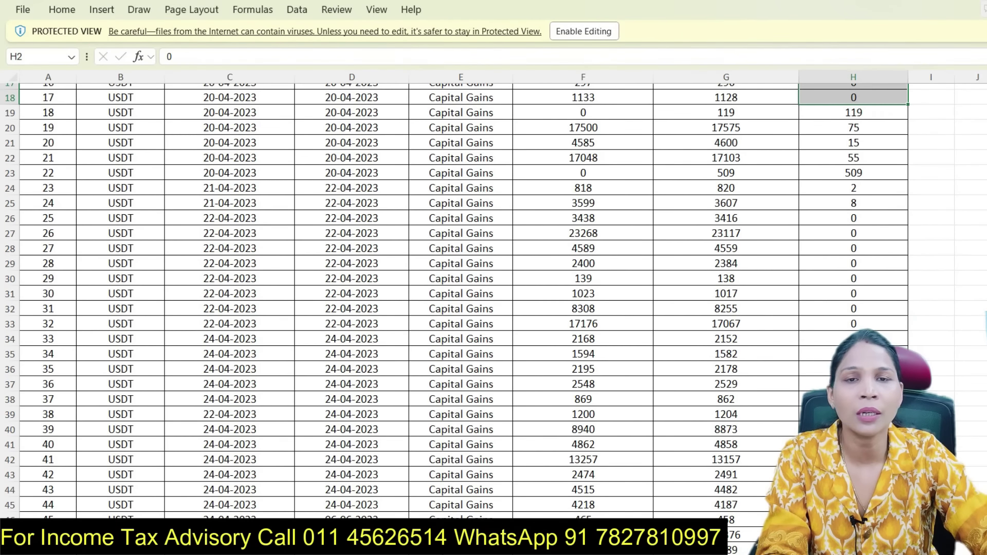
Step: Switch to the Income Tax e-Filing portal and look up the File Income Tax Return option under Income Tax Returns
key(alt+Tab)
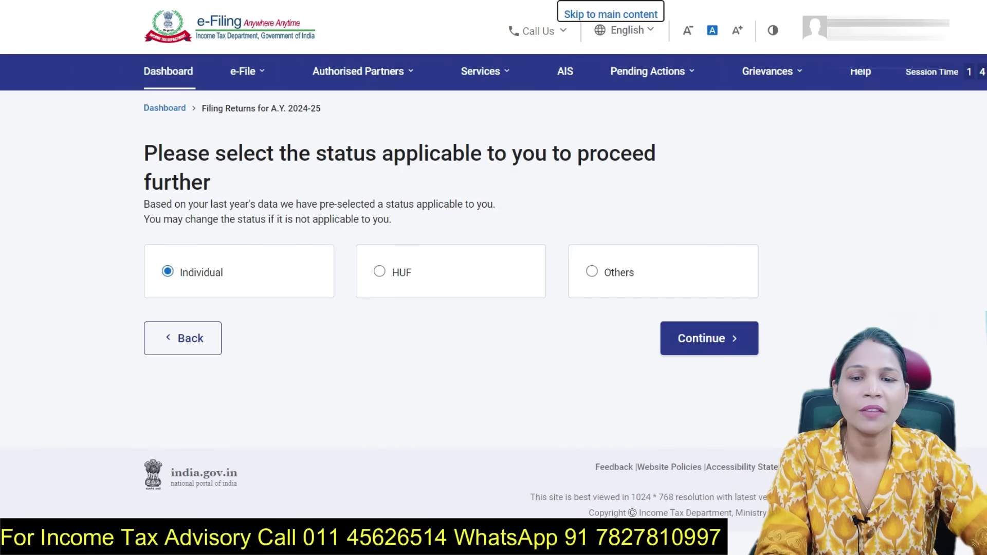
key(Tab)
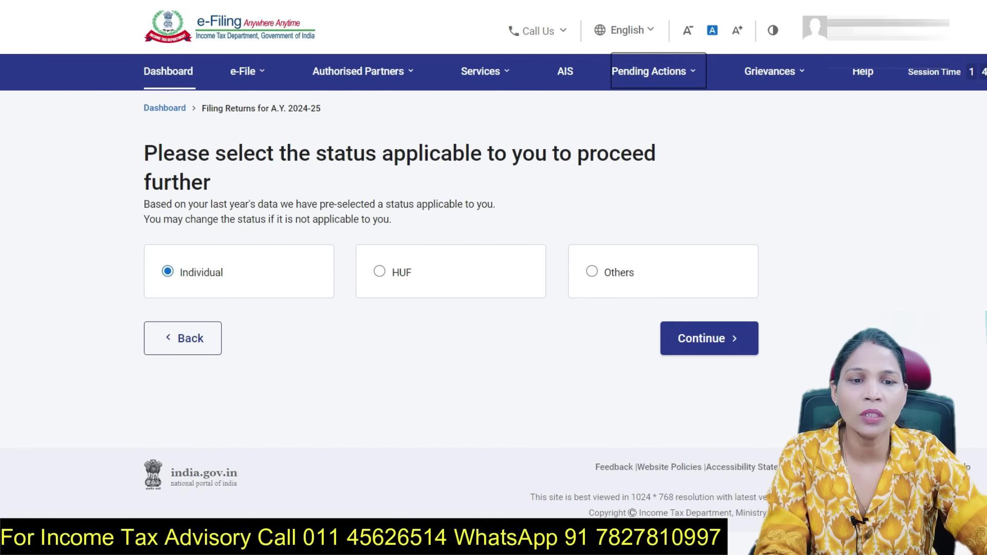
key(shift+Tab)
key(shift+Tab)
key(shift+Tab)
key(shift+Tab)
key(Return)
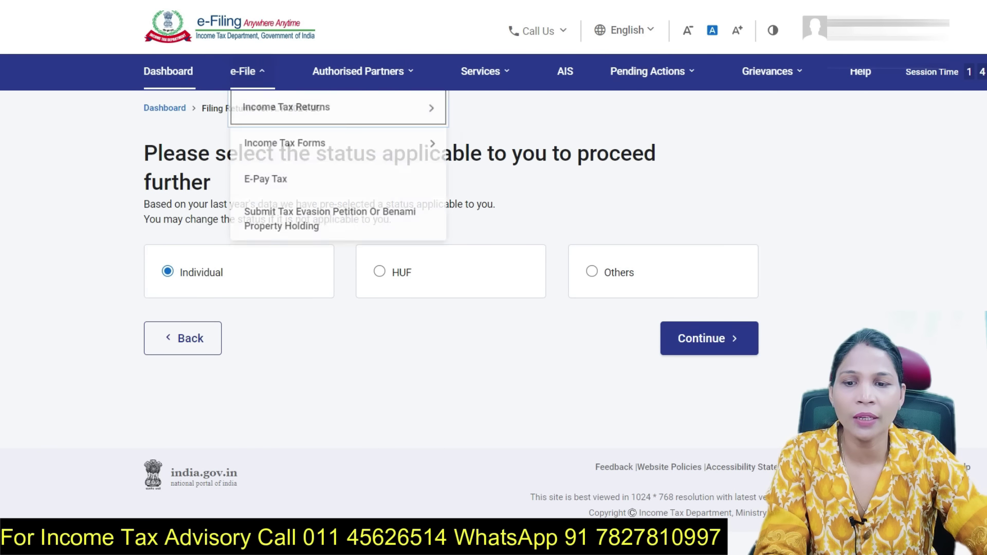
key(Right)
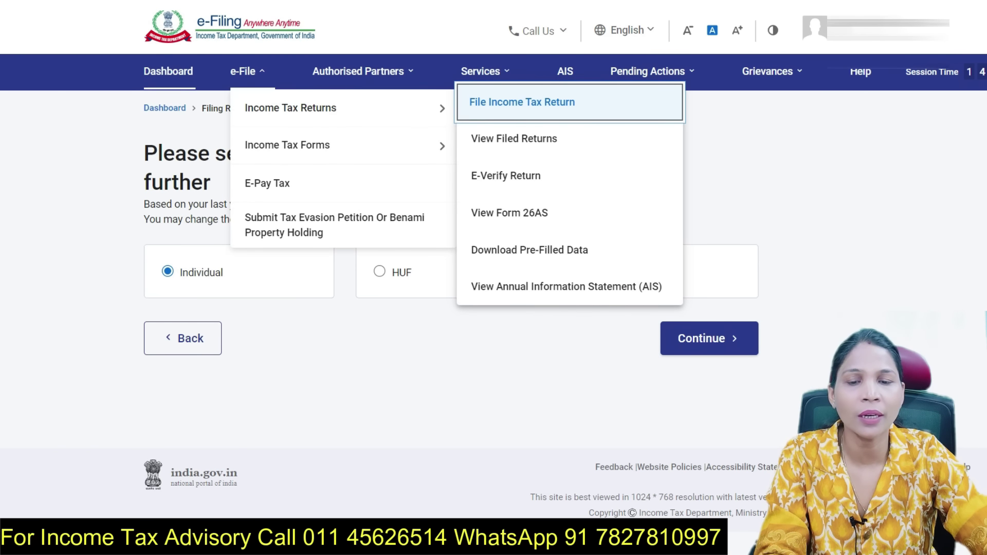
key(Escape)
key(Escape)
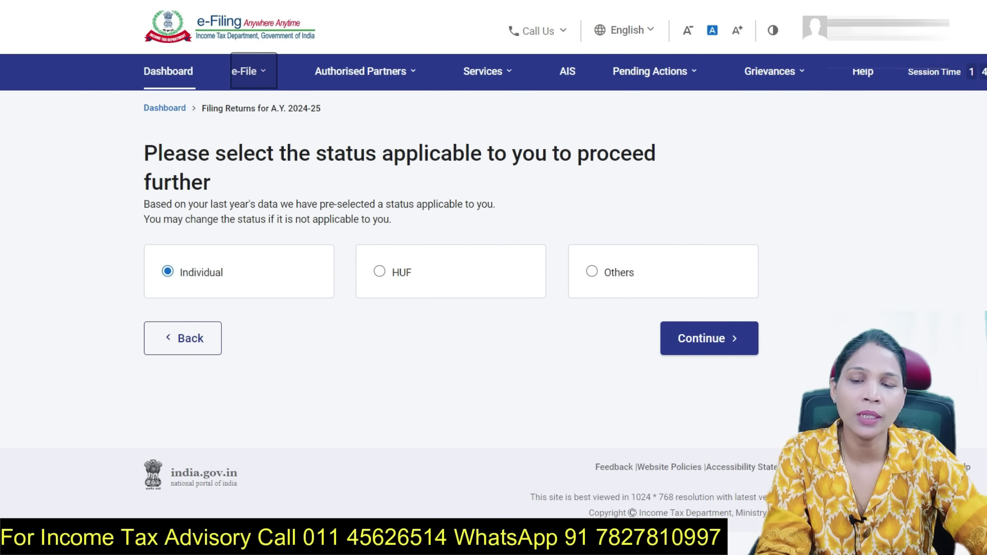
Step: Continue the A.Y. 2024-25 filing with the Individual status and choose ITR - 2 as the form to file
key(Tab)
key(Return)
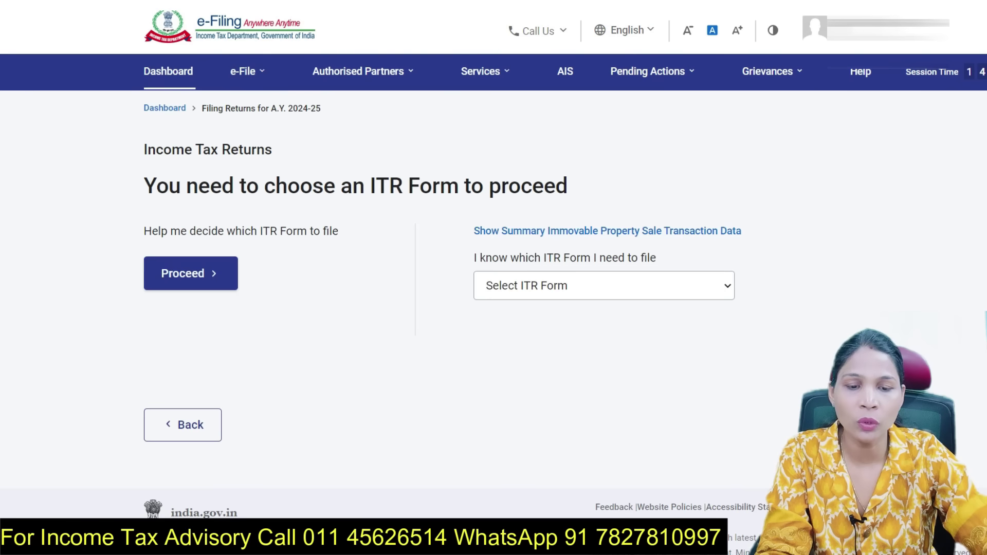
click(603, 288)
key(Down)
key(Down)
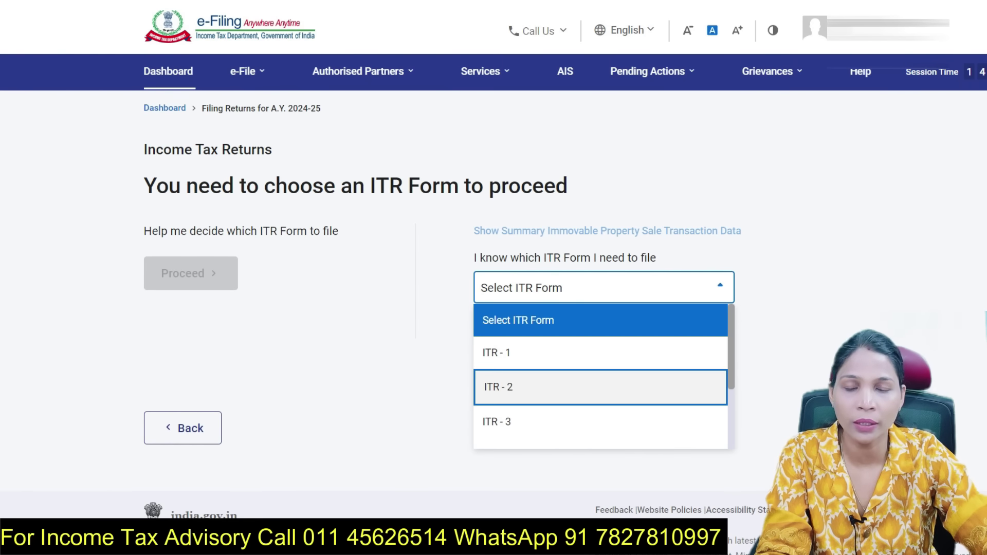
key(Down)
key(Down)
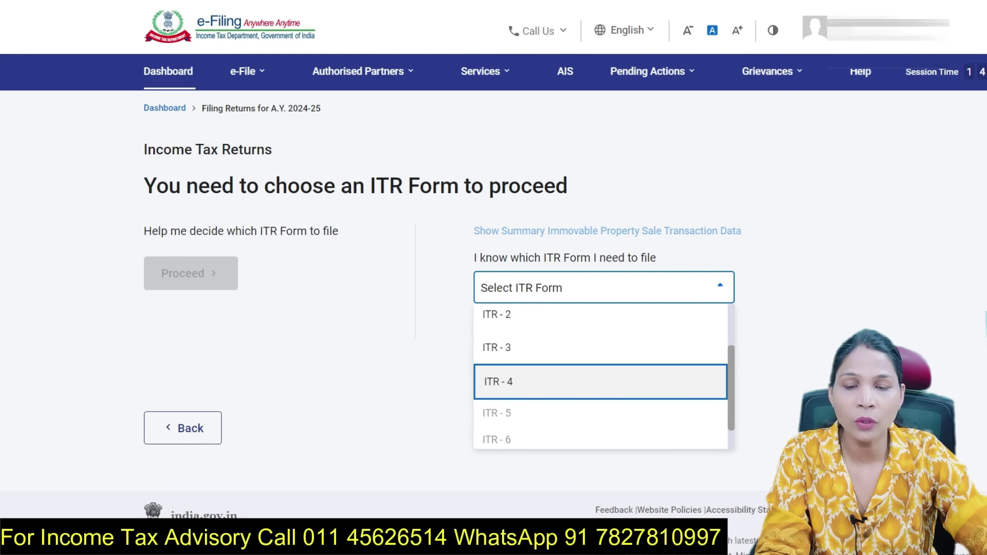
key(Up)
key(Up)
key(Return)
Step: Compare the available ITR forms, then proceed with ITR - 2 and start the return to reach its schedule selection
key(Up)
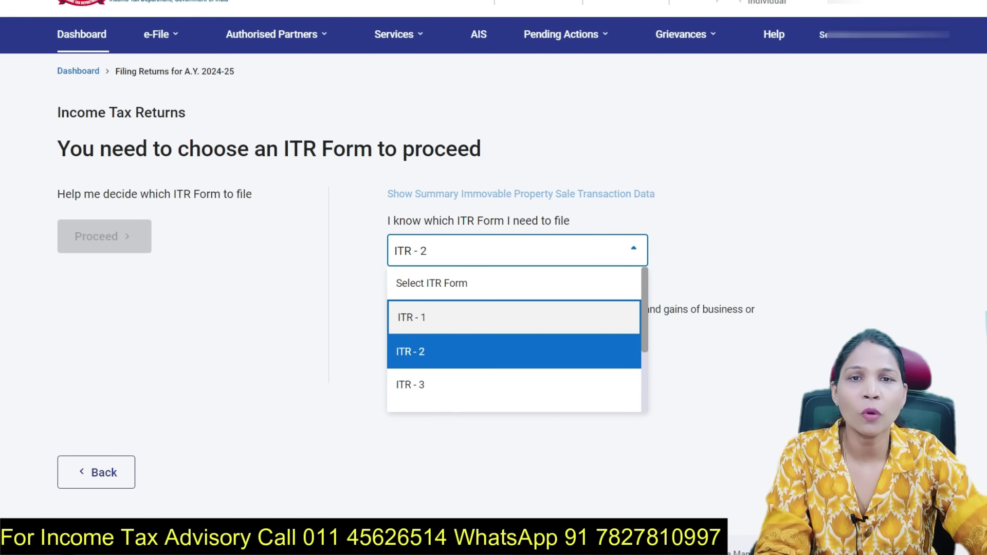
key(Down)
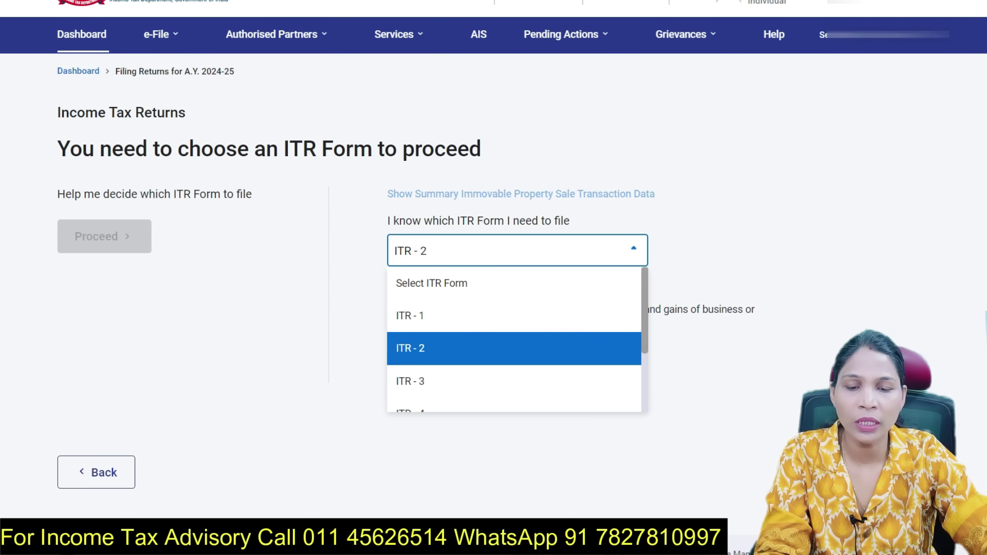
key(Down)
key(Down)
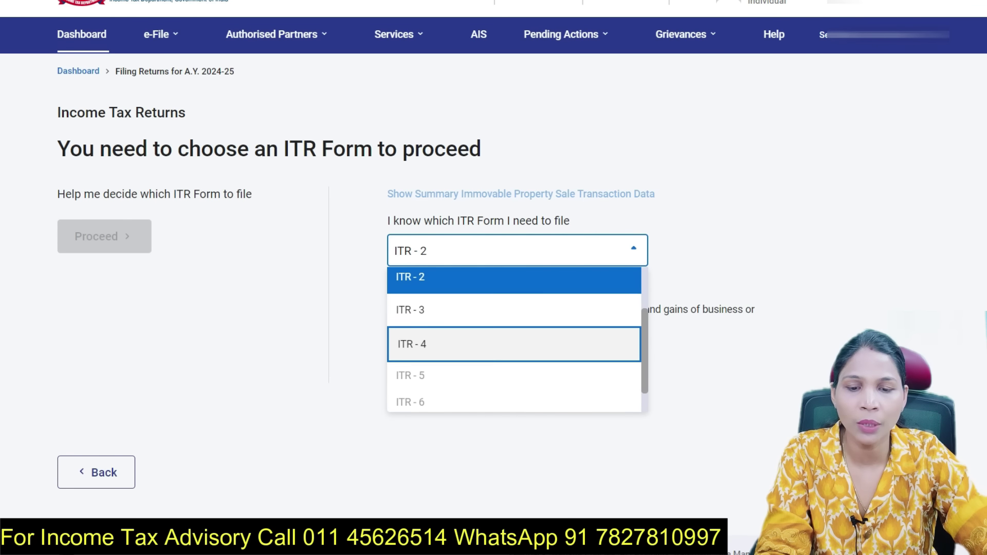
key(Up)
key(Up)
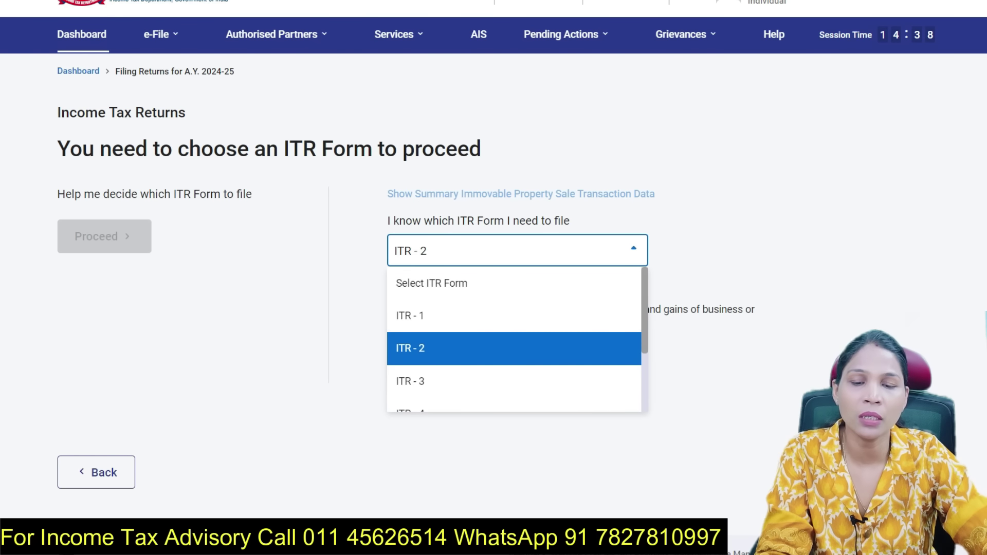
scroll(515, 340, down, 2)
scroll(514, 339, up, 1)
scroll(513, 339, up, 1)
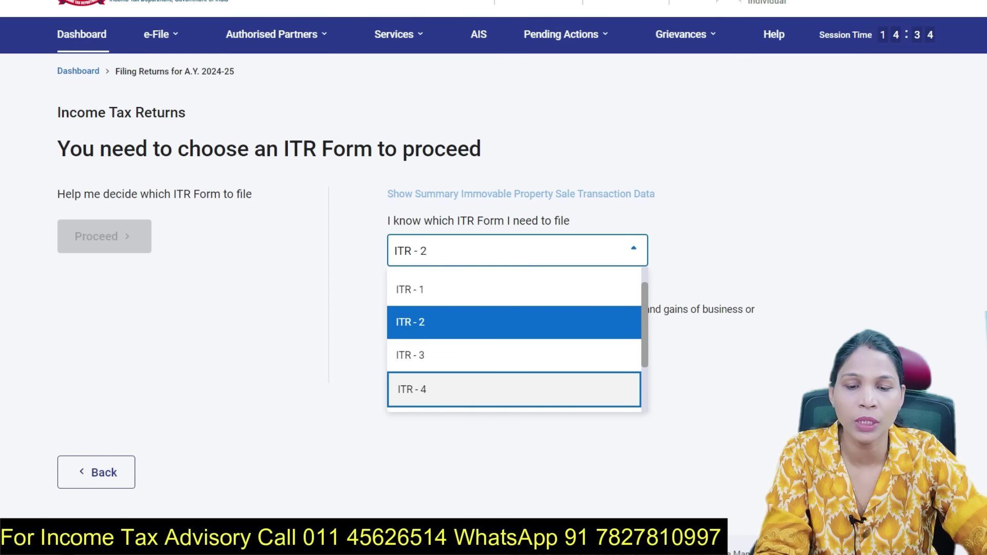
key(Escape)
key(Return)
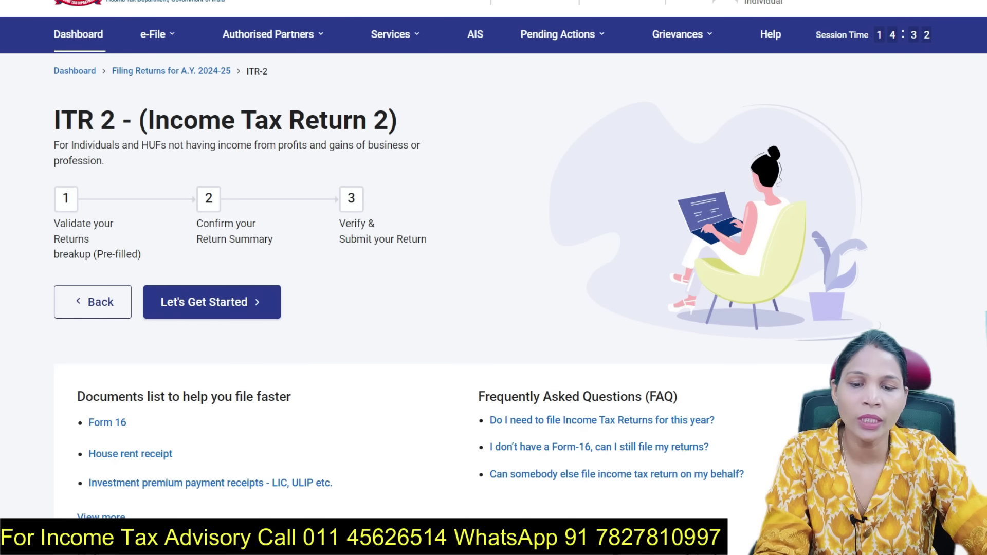
key(Tab)
key(Return)
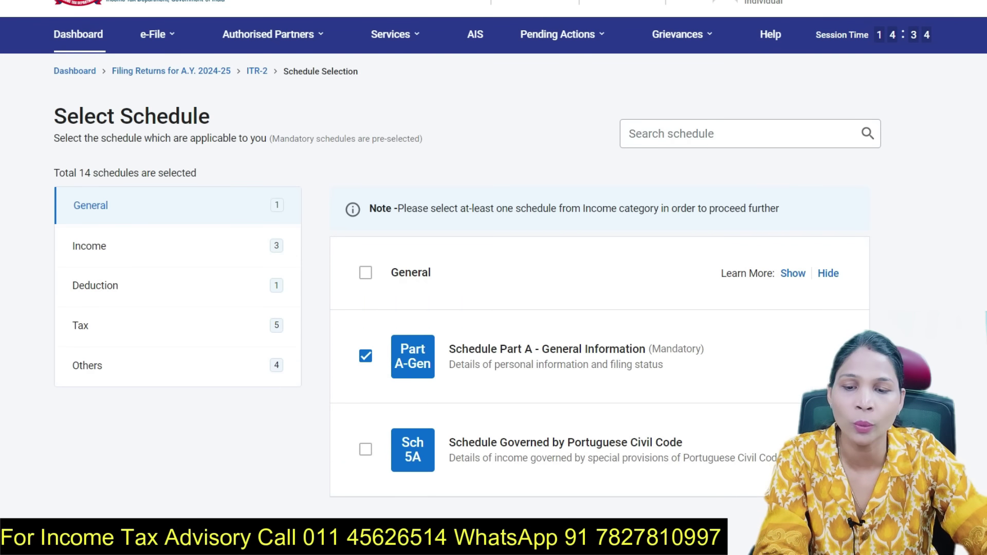
Step: Include Schedule VDA from the Income category in the return and continue to the schedule questions
click(177, 245)
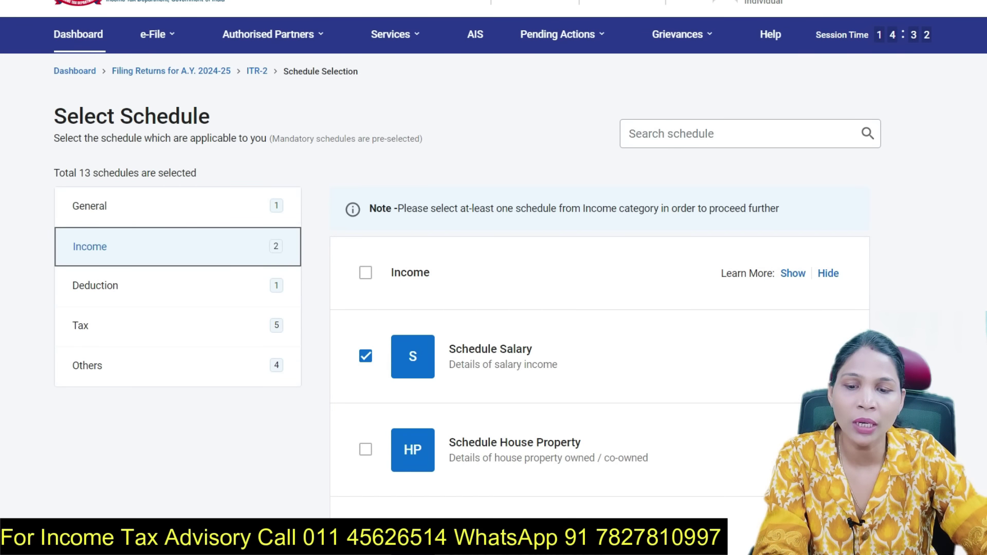
scroll(463, 287, down, 5)
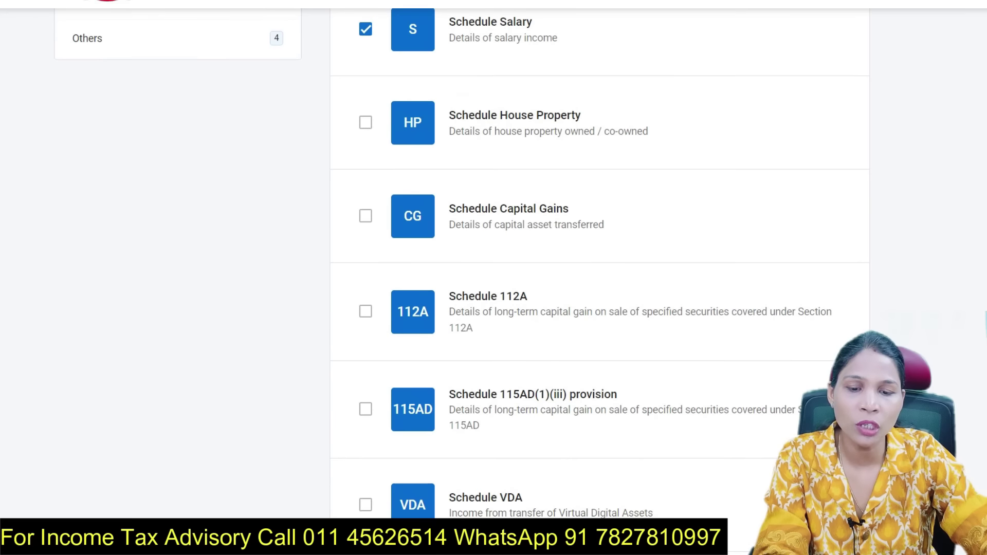
scroll(463, 288, up, 5)
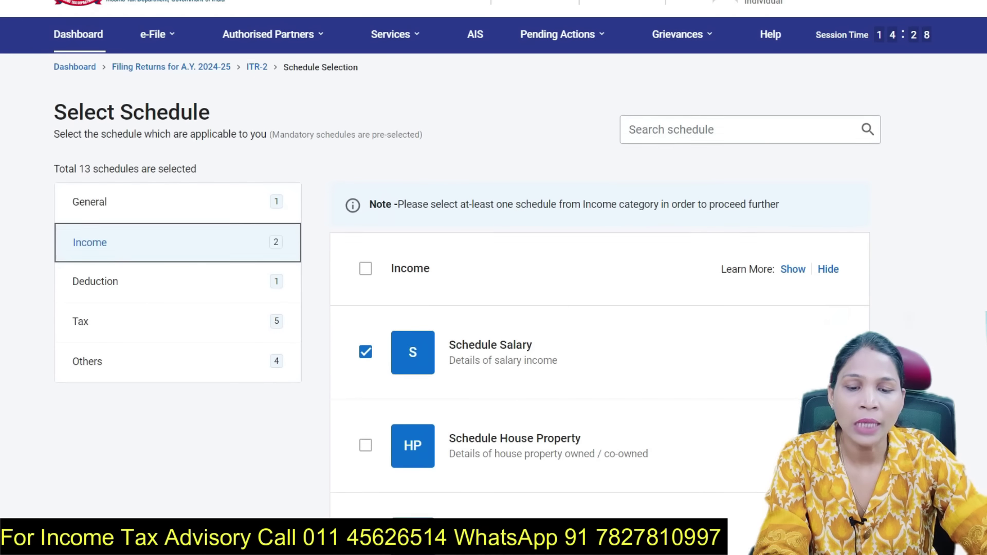
scroll(493, 288, down, 5)
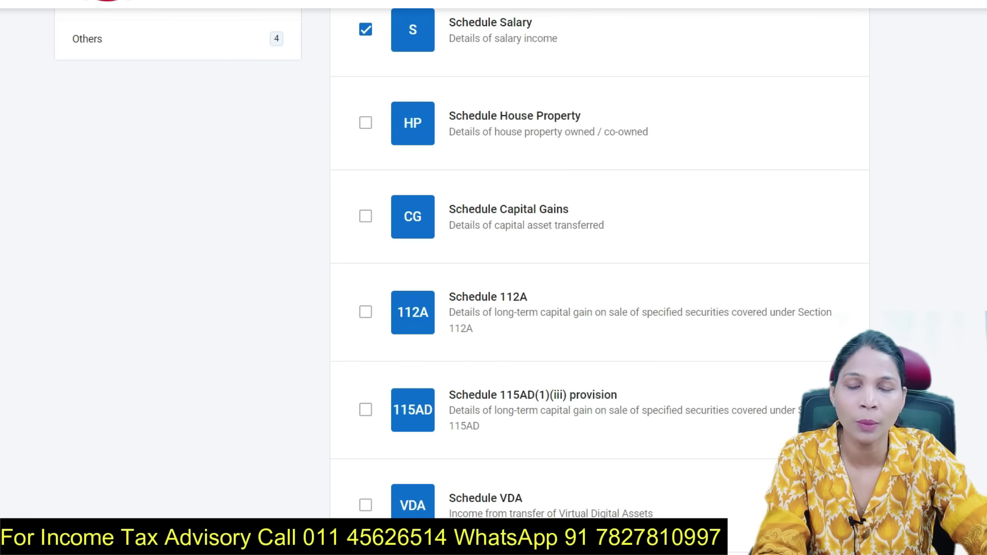
scroll(493, 288, down, 3)
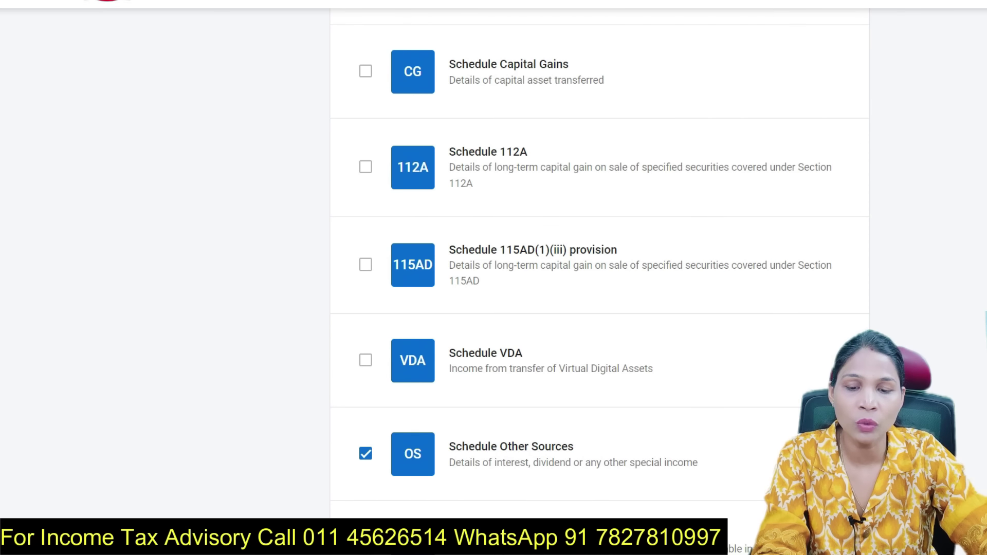
click(365, 360)
scroll(599, 287, down, 10)
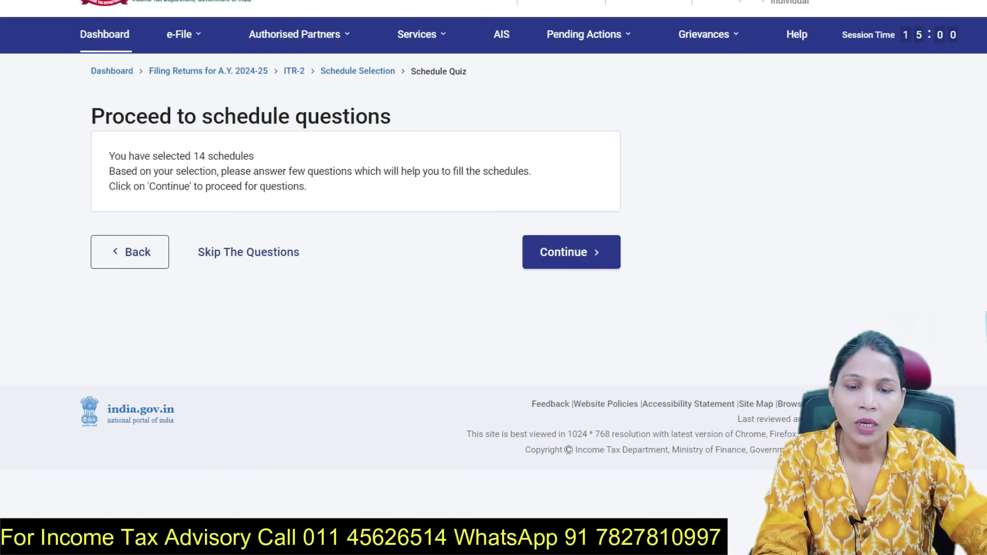
Step: Proceed through the schedule questions to the Schedules Summary and acknowledge the pre-filled data notice
click(571, 252)
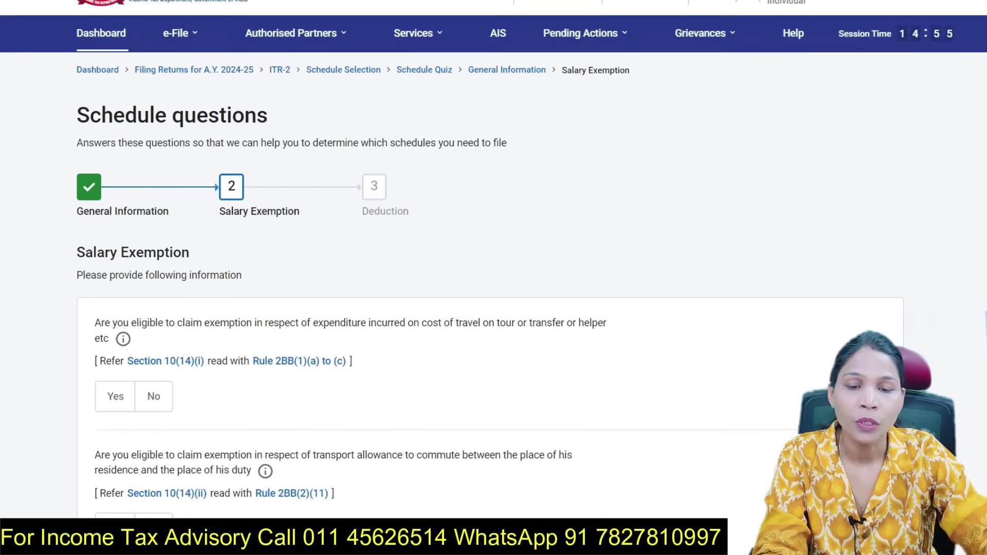
scroll(488, 288, down, 4)
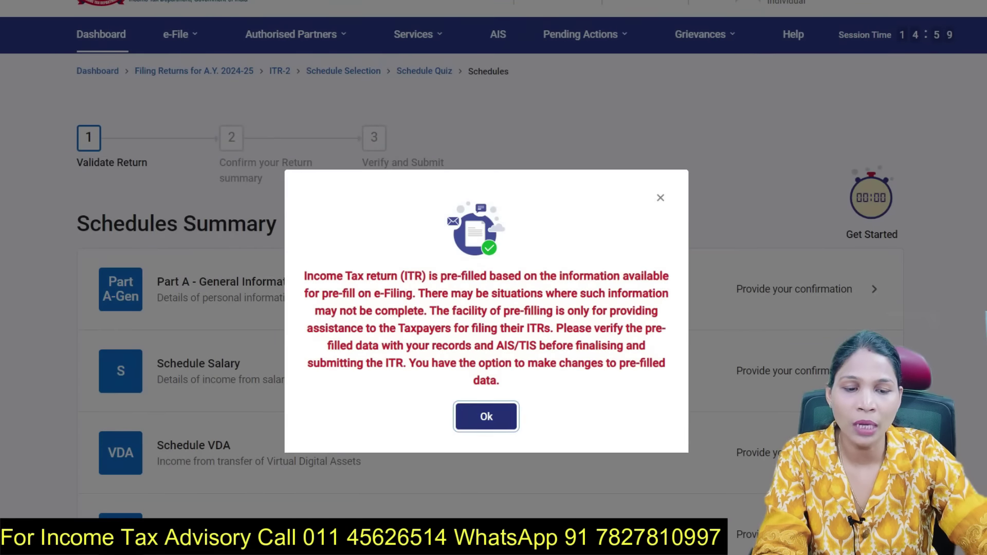
click(486, 417)
Step: Review the schedules listed in the Schedules Summary, from Part A - General Information through Part B - TTI
scroll(493, 278, down, 2)
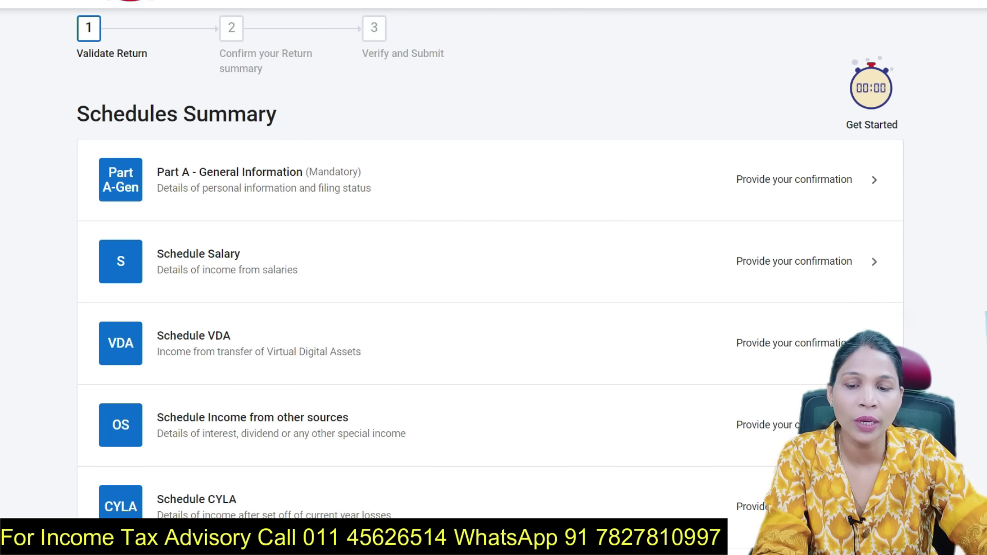
scroll(493, 277, down, 3)
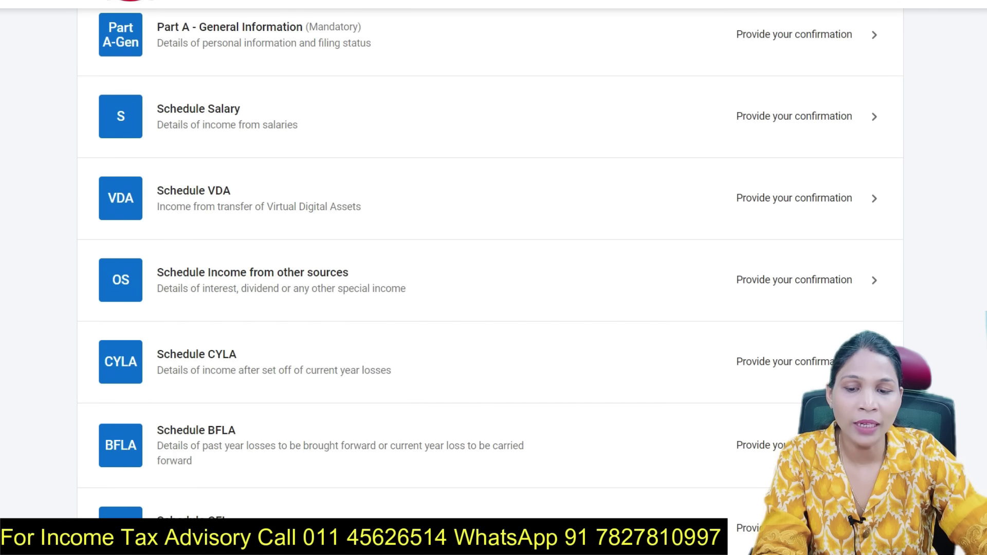
scroll(494, 278, down, 5)
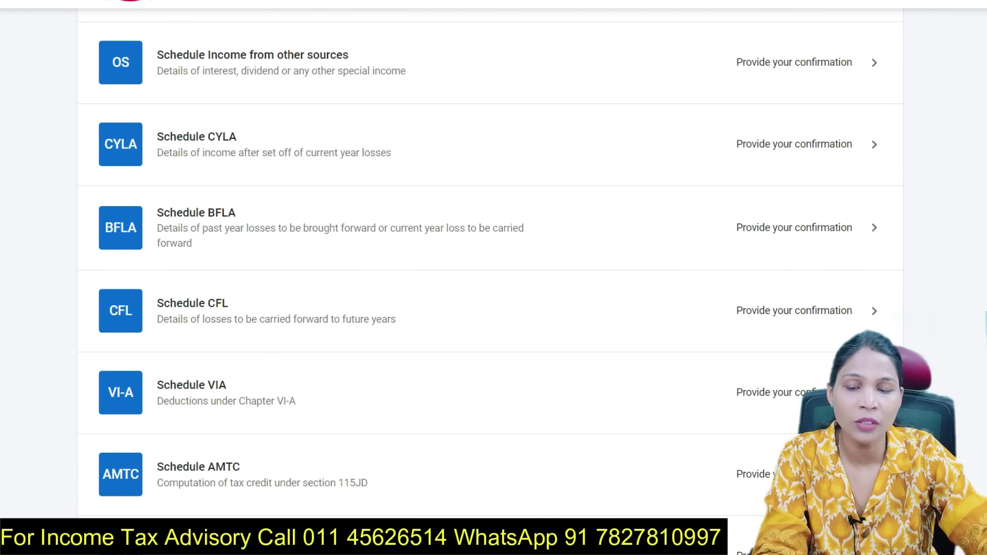
scroll(490, 278, down, 6)
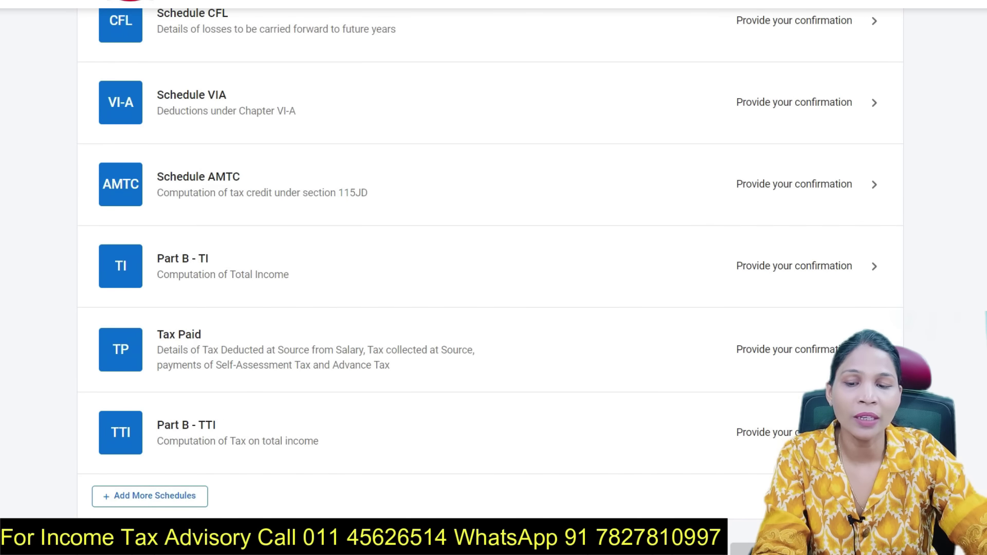
scroll(490, 278, up, 9)
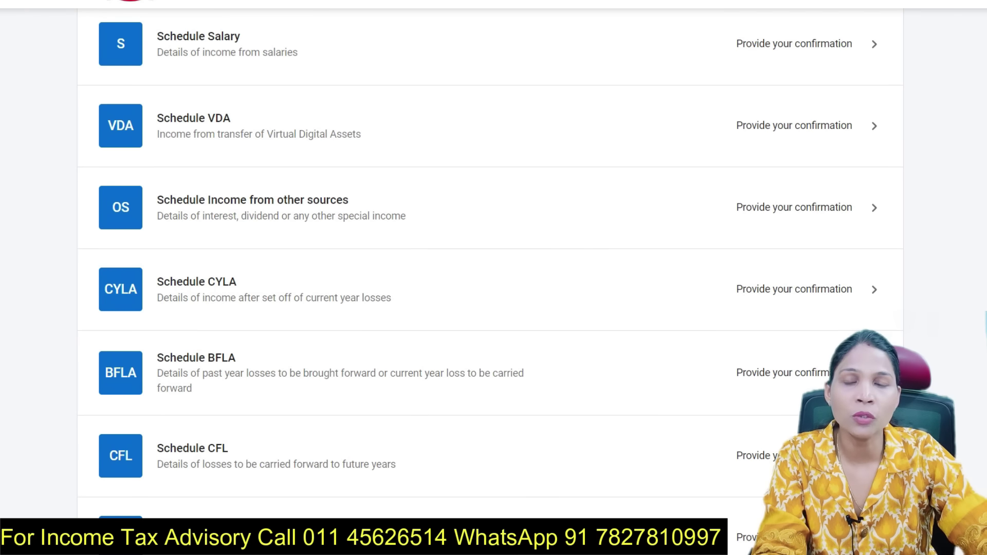
scroll(491, 278, down, 11)
scroll(491, 278, up, 12)
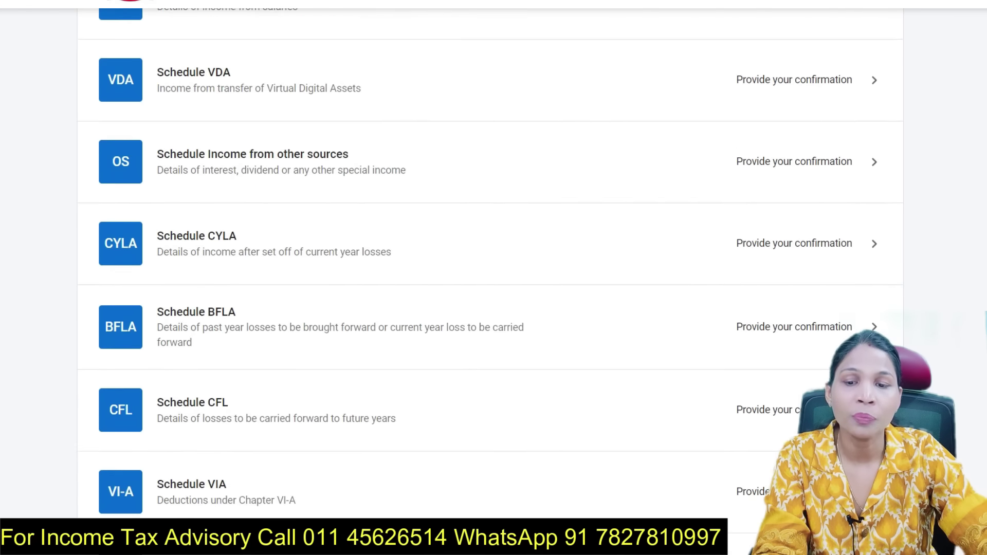
scroll(491, 278, up, 3)
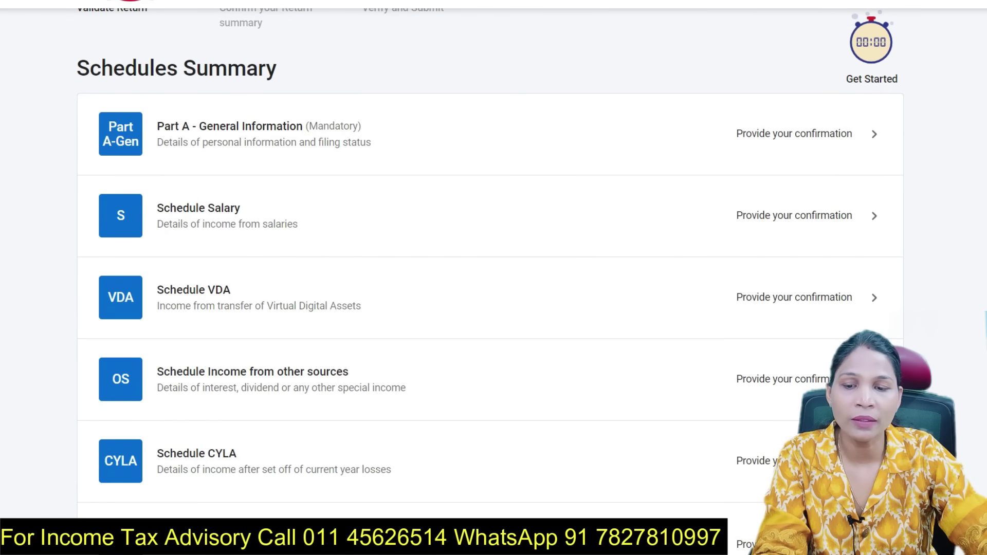
Step: Open Schedule VDA, acknowledge the section 234C interest notice and start adding a new transfer entry
click(194, 289)
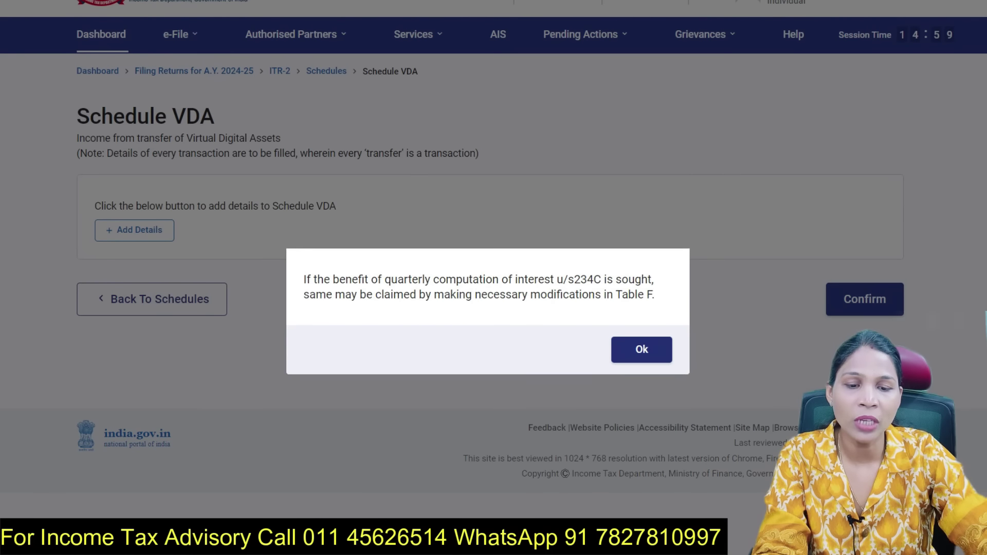
key(Return)
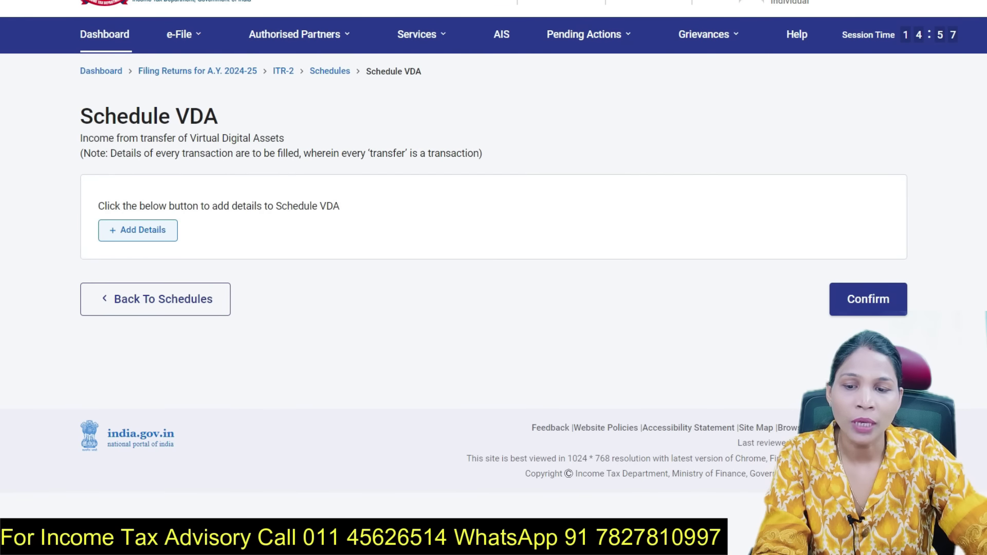
key(Return)
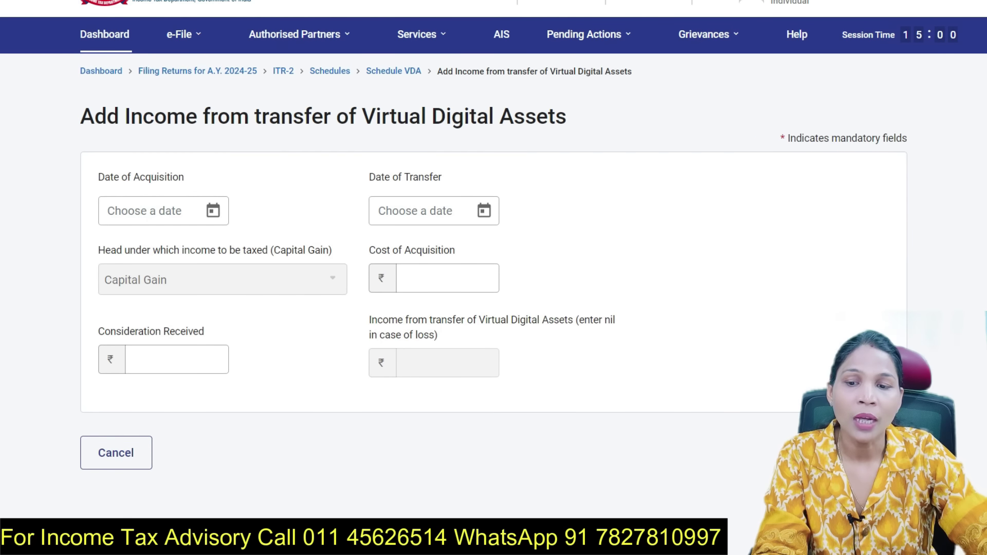
Step: Look over the Date of Acquisition and Date of Transfer fields in the new virtual digital asset entry
key(Tab)
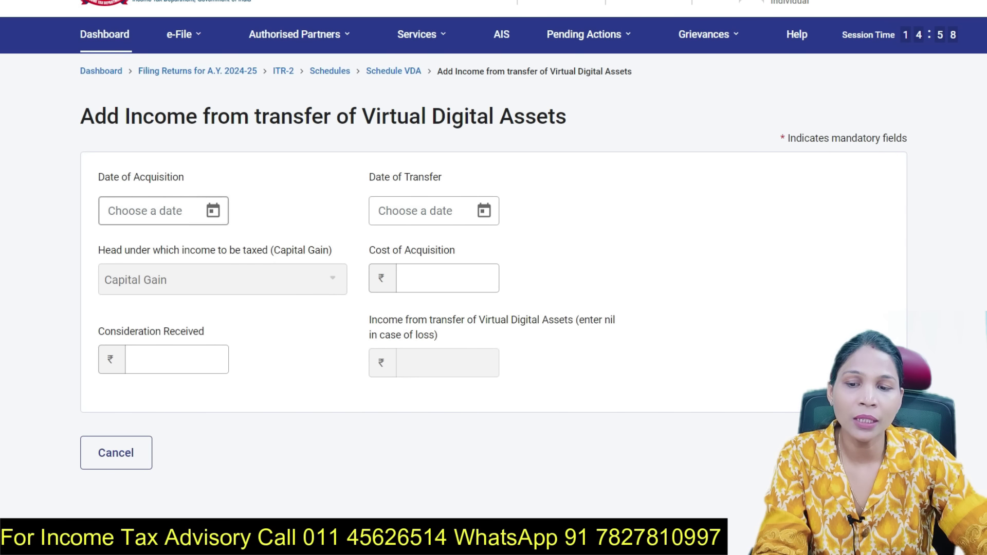
key(Tab)
key(Tab)
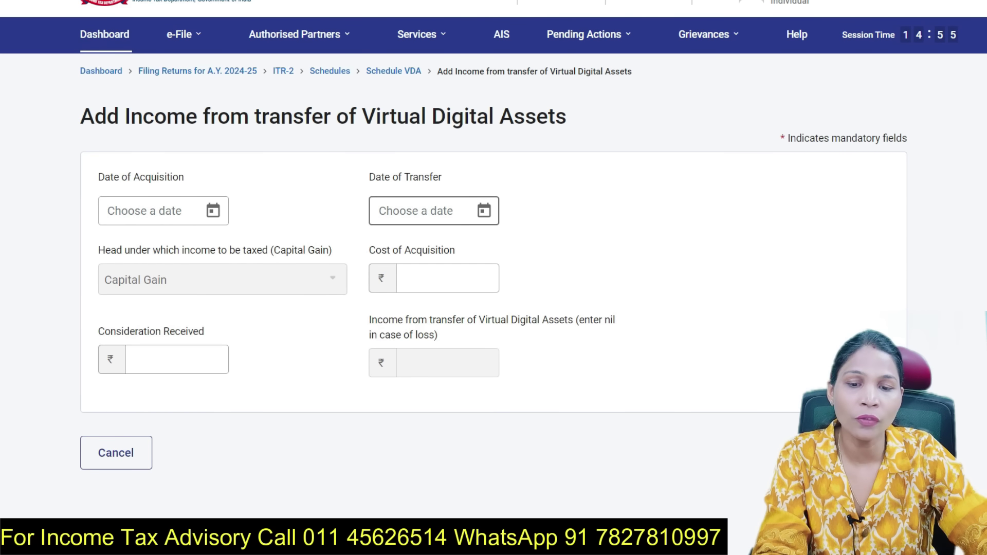
key(Tab)
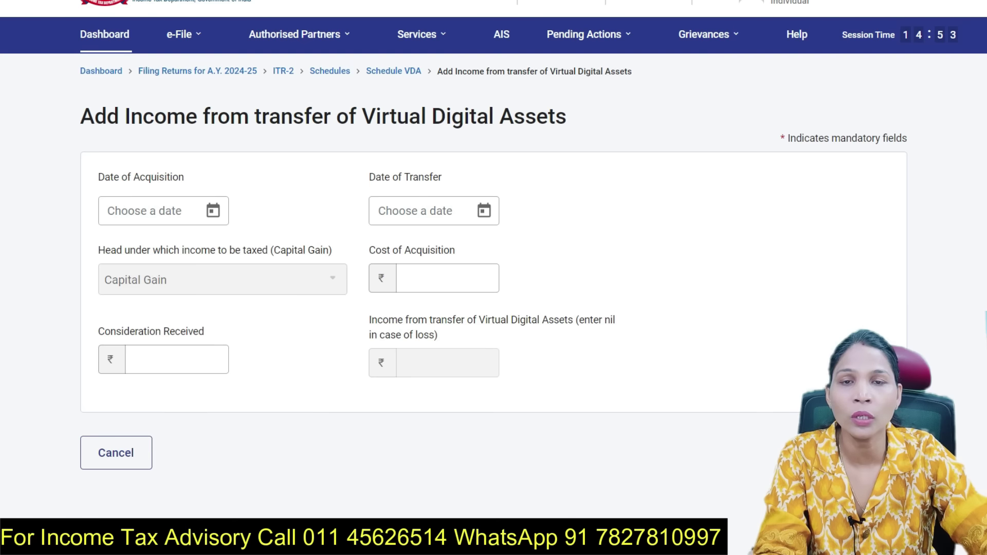
key(shift+Tab)
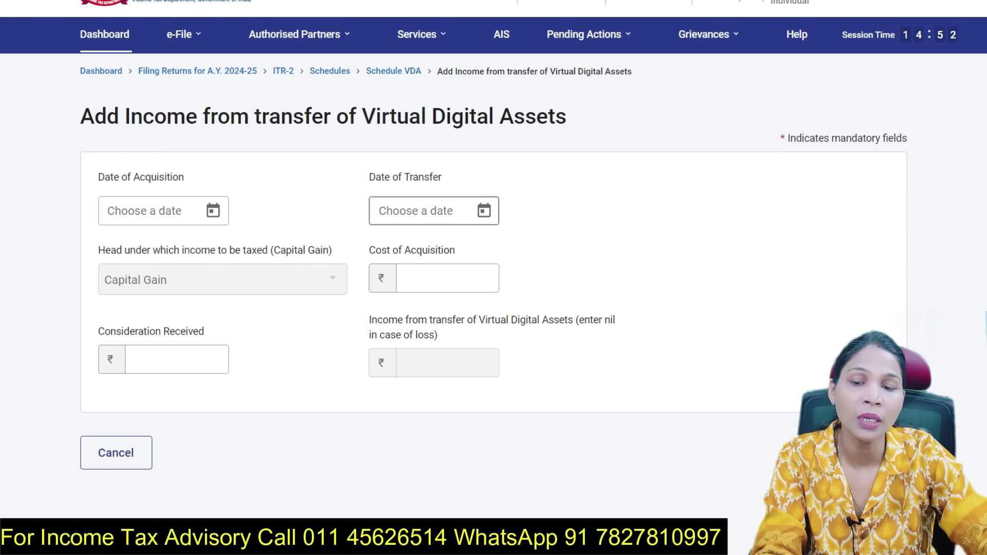
key(Tab)
key(shift+Tab)
key(shift+Tab)
key(shift+Tab)
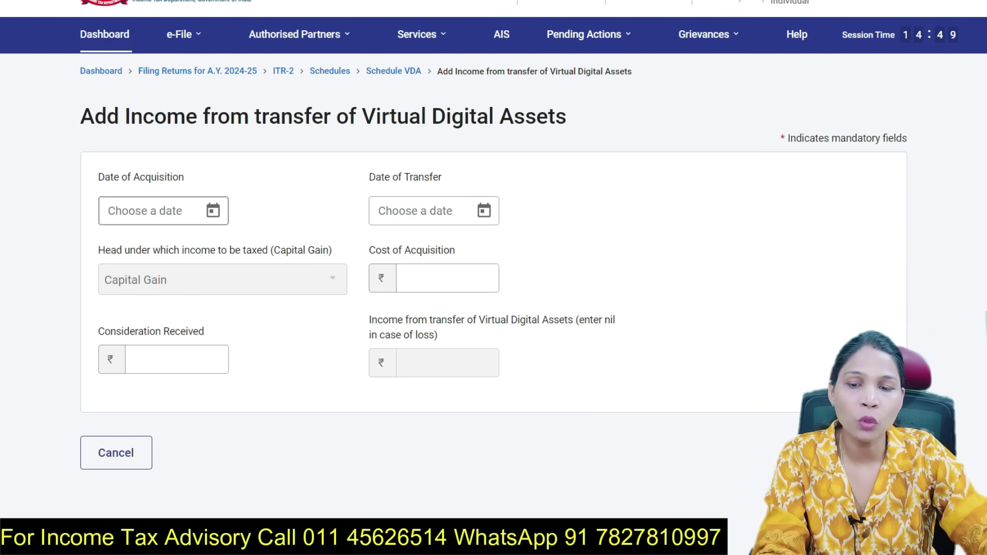
key(Tab)
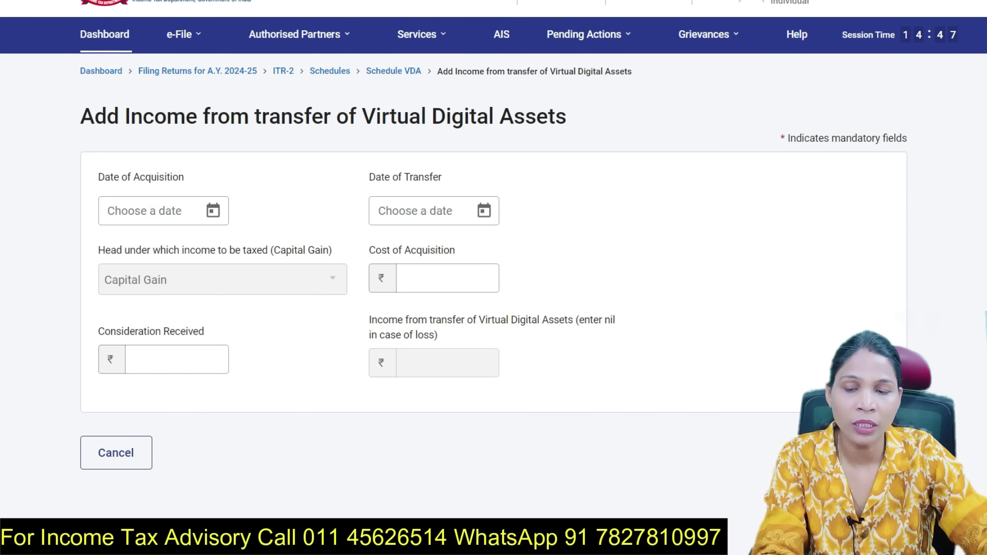
Step: Enter the report's first USDT transfer with both dates 20-Apr-2023, Cost of Acquisition 1,099 and Consideration Received 1,095
key(alt+Tab)
scroll(412, 298, up, 3)
scroll(410, 298, up, 3)
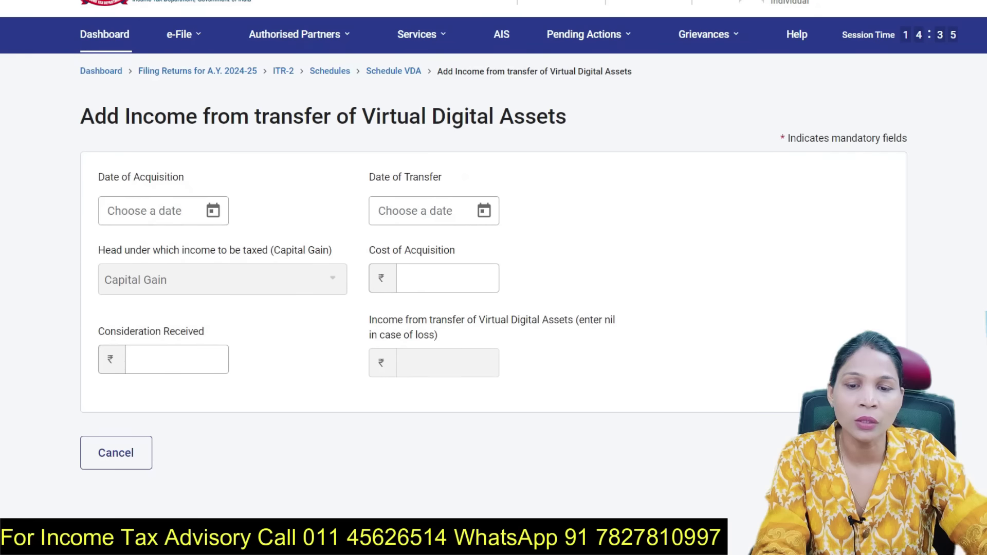
click(155, 210)
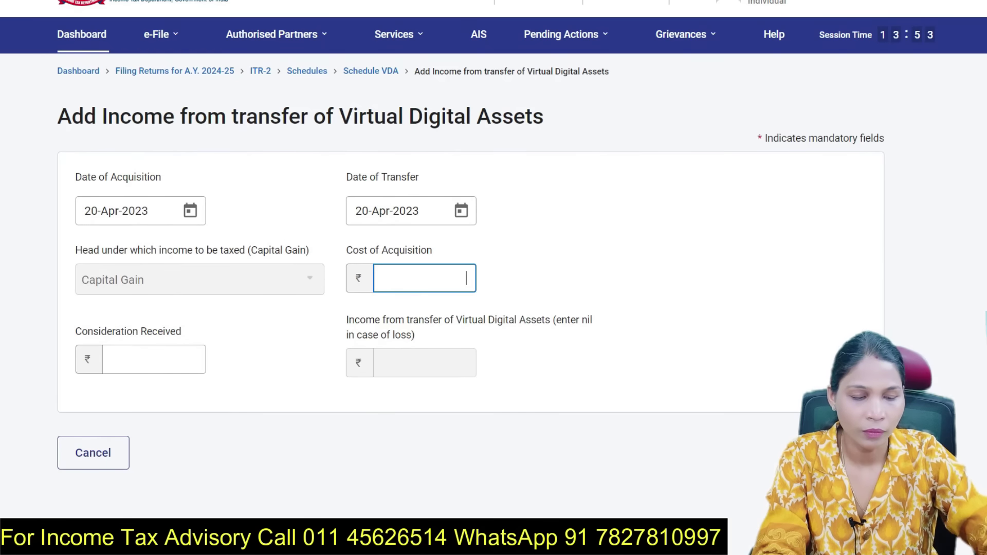
text(1099)
key(Tab)
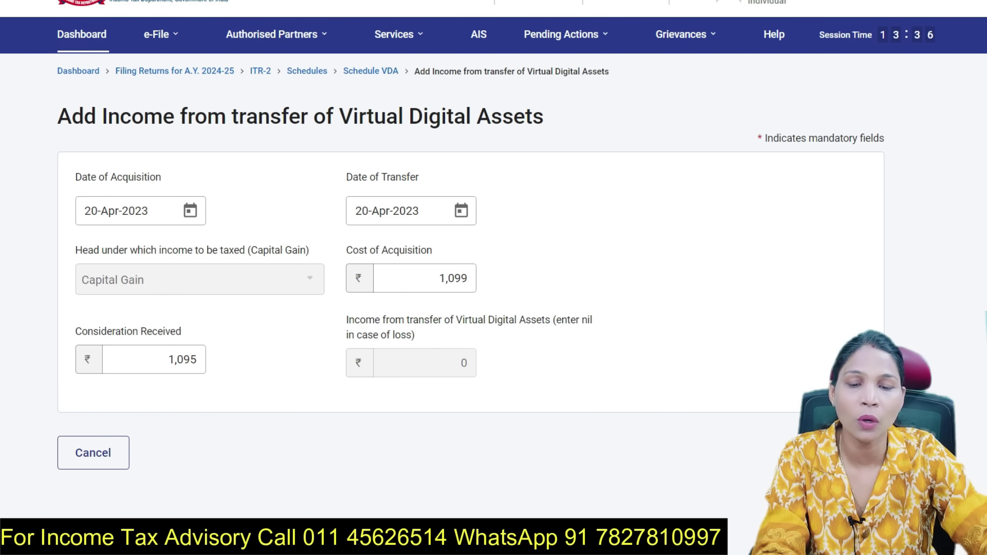
Step: Set the Cost of Acquisition of the transfer entry to 1,199
click(425, 278)
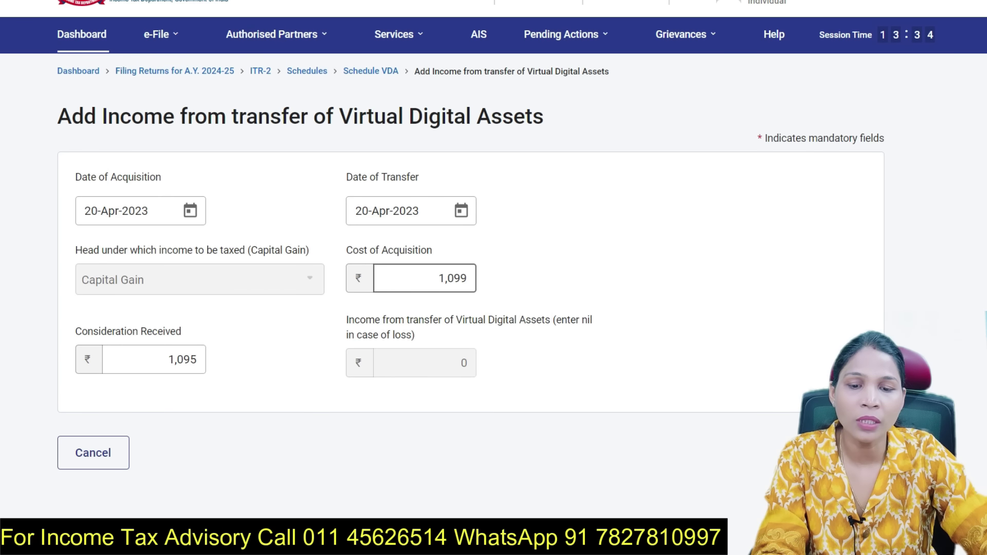
click(154, 359)
click(424, 279)
key(BackSpace)
text(1)
key(Tab)
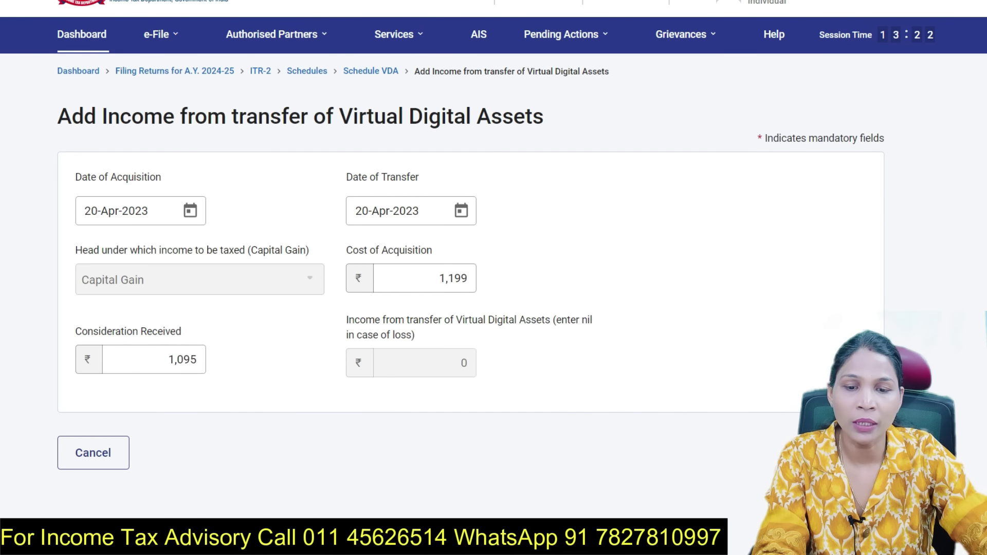
Step: Set the Consideration Received of the transfer entry to 2,095
click(154, 359)
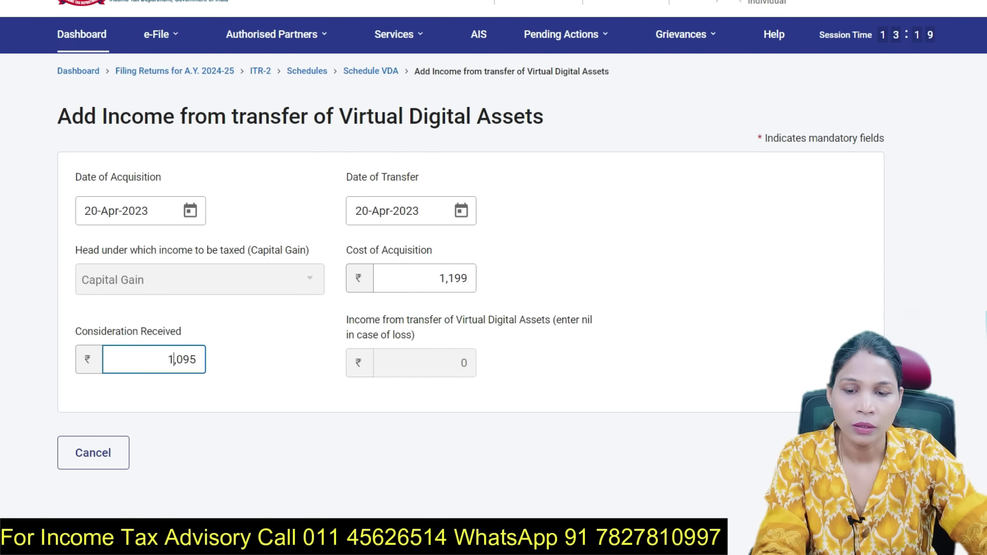
key(BackSpace)
text(2)
key(Tab)
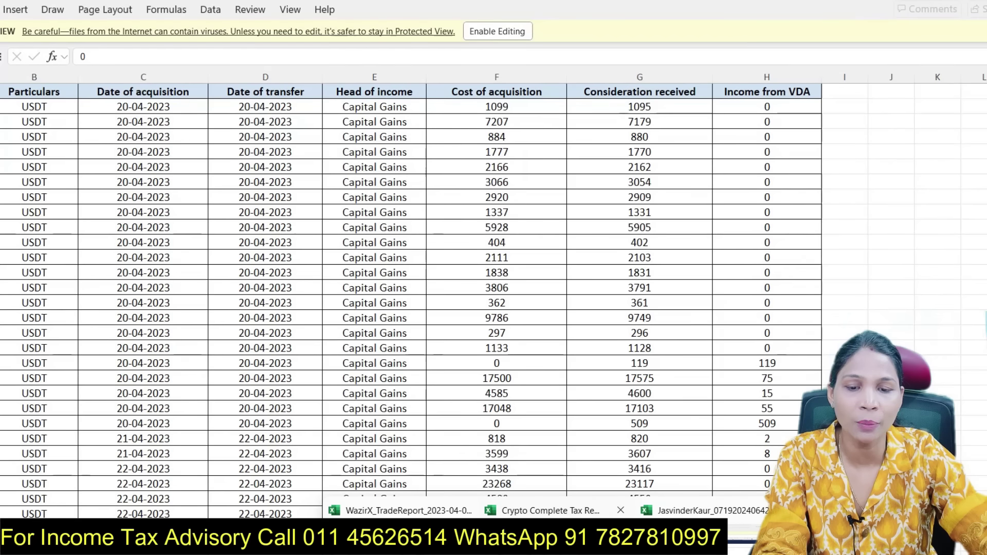
Step: Switch to the Crypto Complete Tax Report workbook and look through the remaining VDA transactions and their income values
click(549, 511)
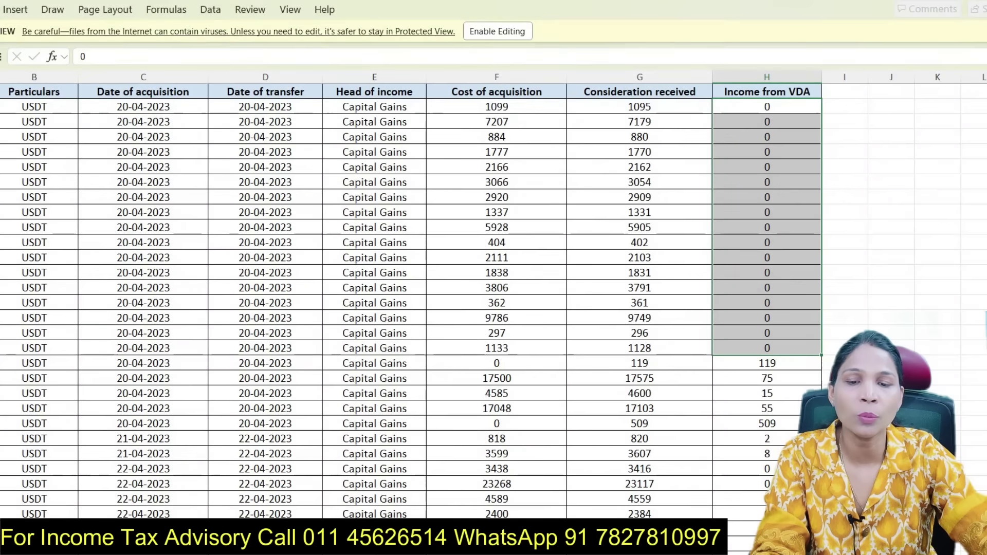
scroll(493, 301, down, 20)
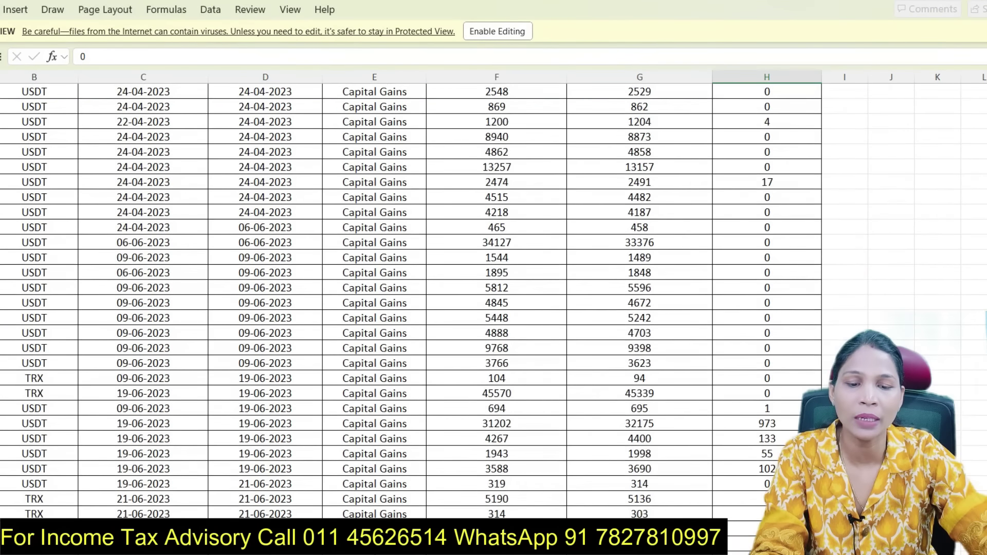
scroll(494, 302, down, 20)
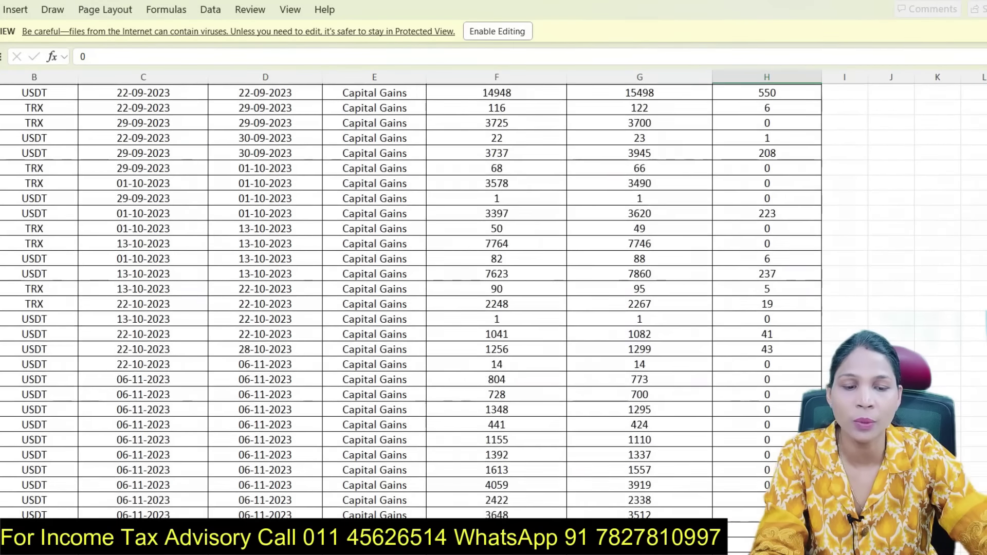
scroll(493, 301, up, 15)
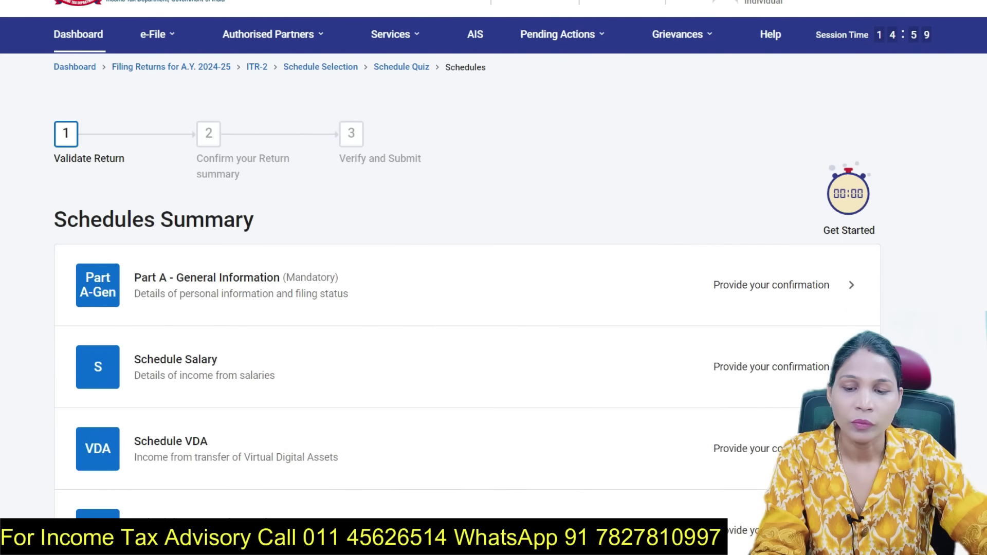
scroll(493, 278, down, 3)
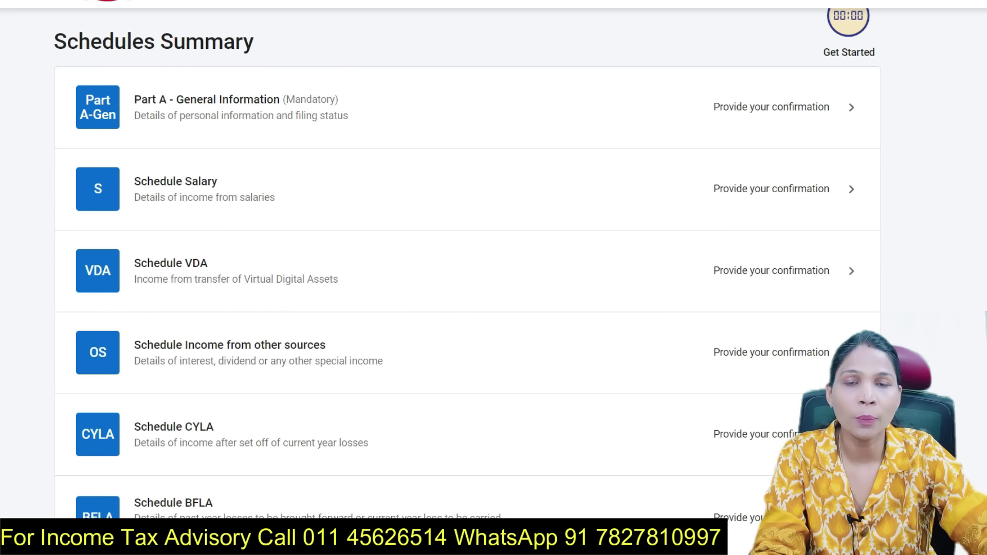
scroll(468, 257, down, 4)
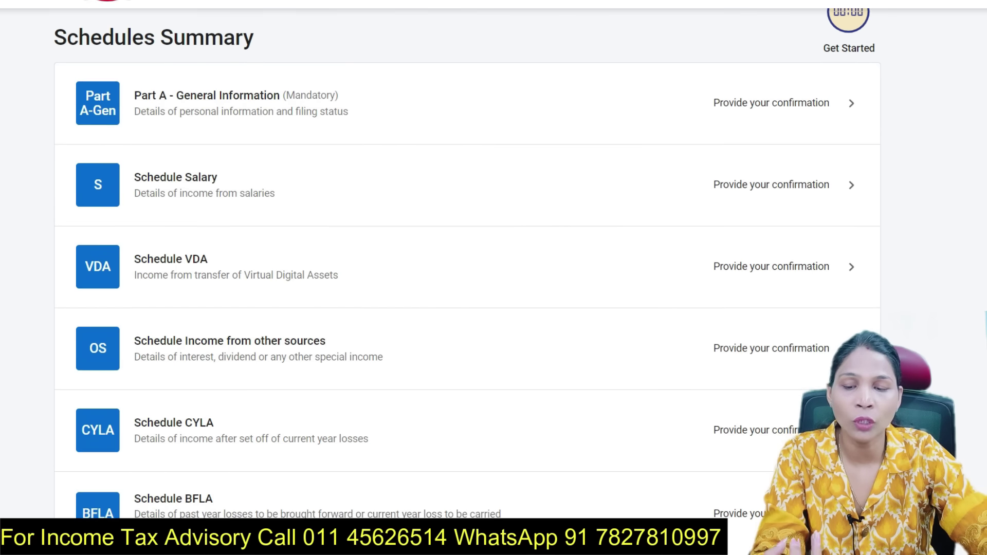
scroll(494, 277, up, 8)
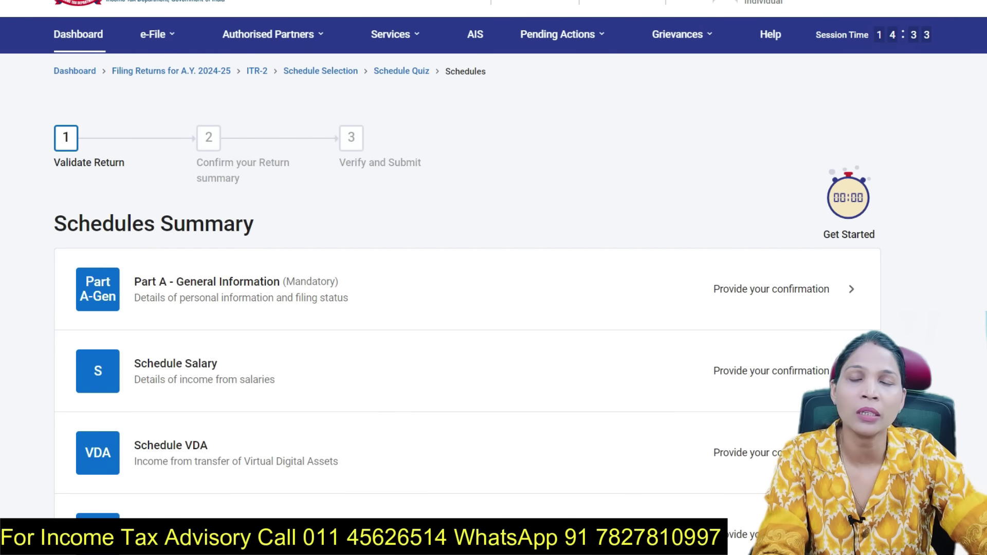
Step: Open the Tax Paid schedule, review its TDS, TCS and advance tax sections, and return to the Schedules Summary
scroll(466, 278, down, 15)
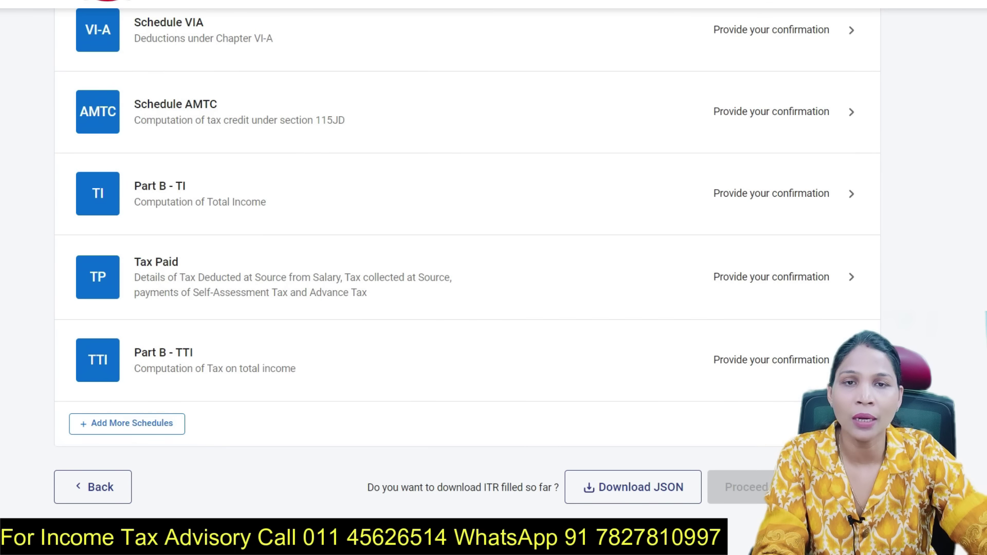
click(851, 277)
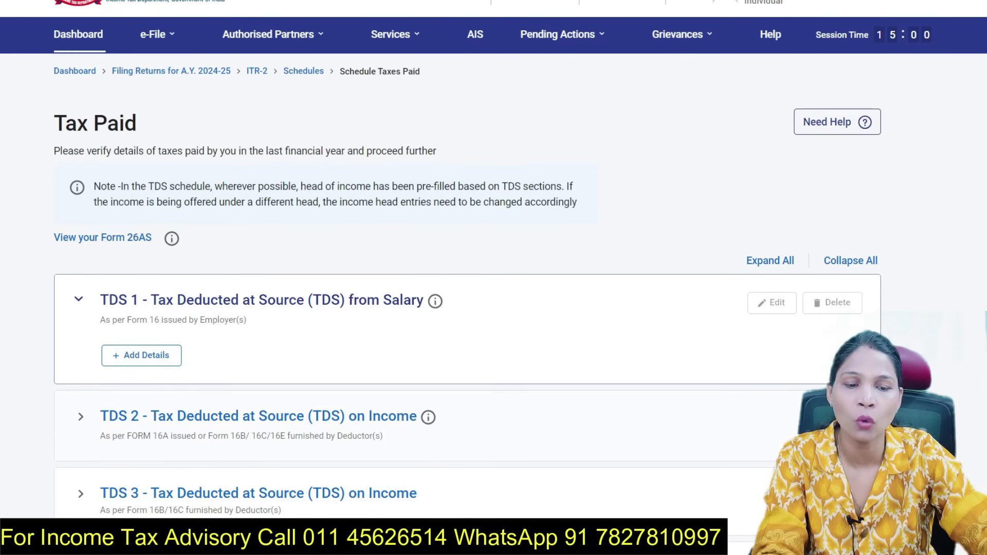
scroll(467, 278, down, 5)
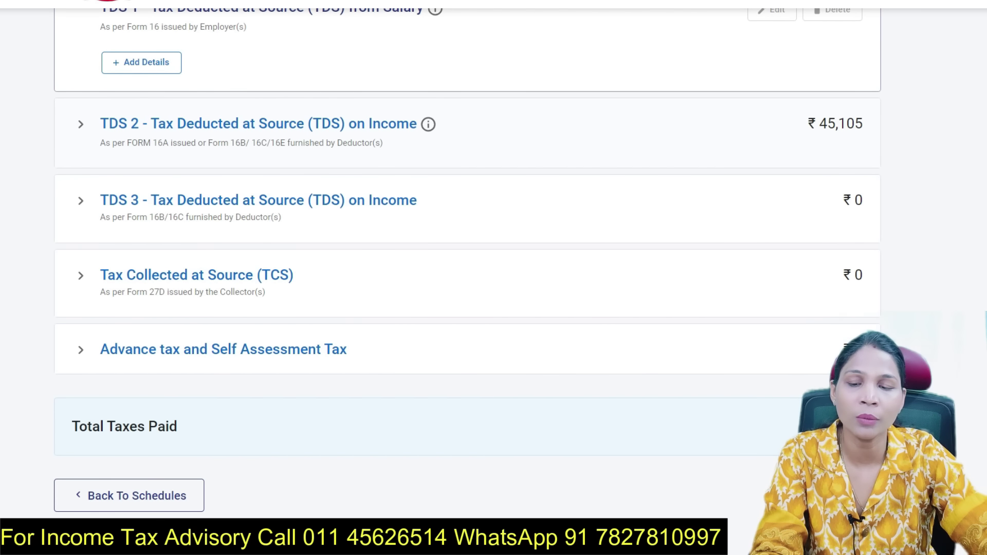
click(129, 496)
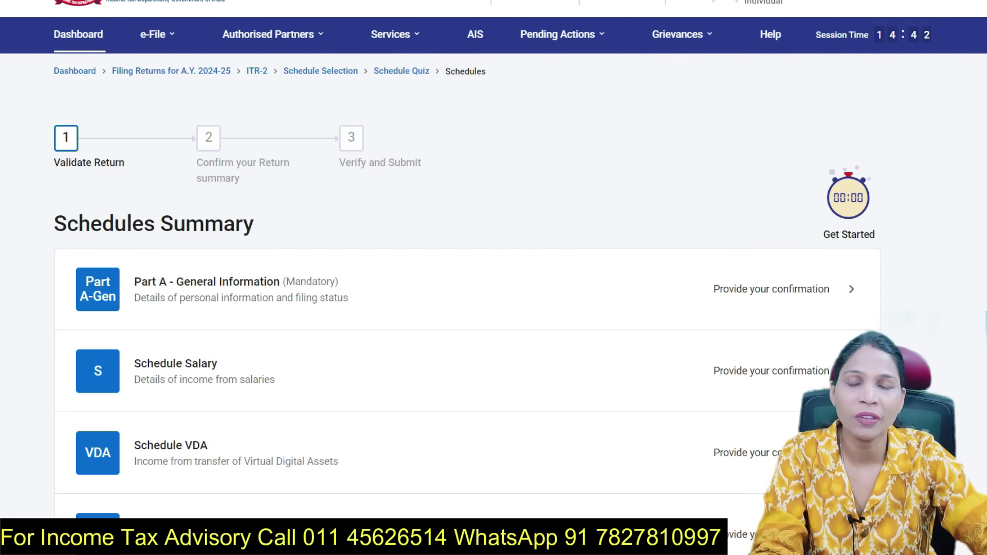
scroll(468, 309, down, 10)
scroll(468, 309, down, 5)
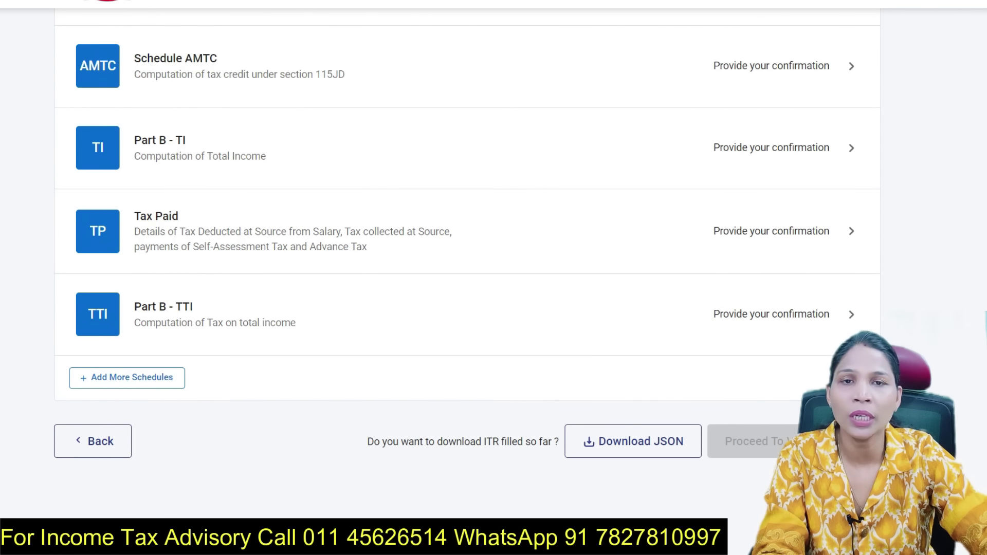
scroll(468, 309, up, 8)
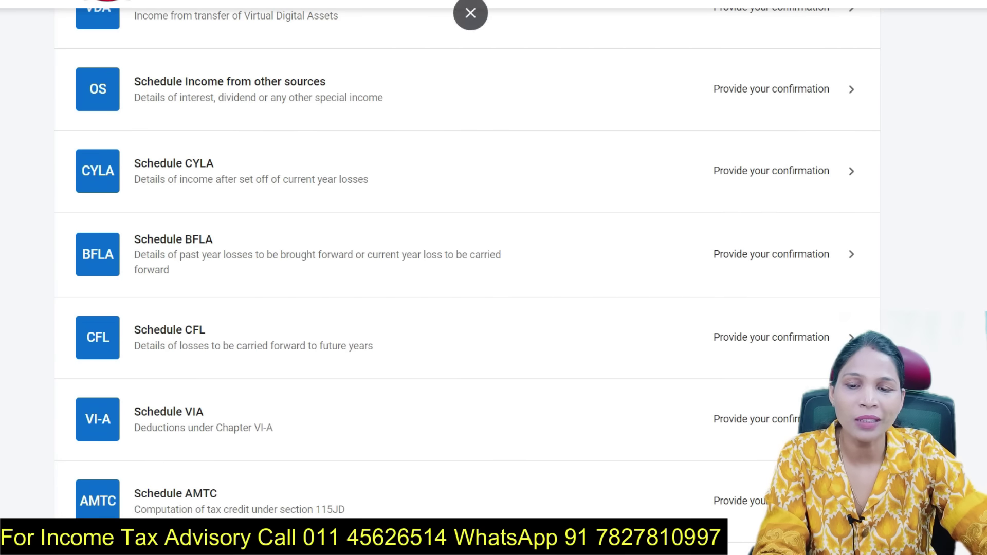
scroll(467, 264, down, 5)
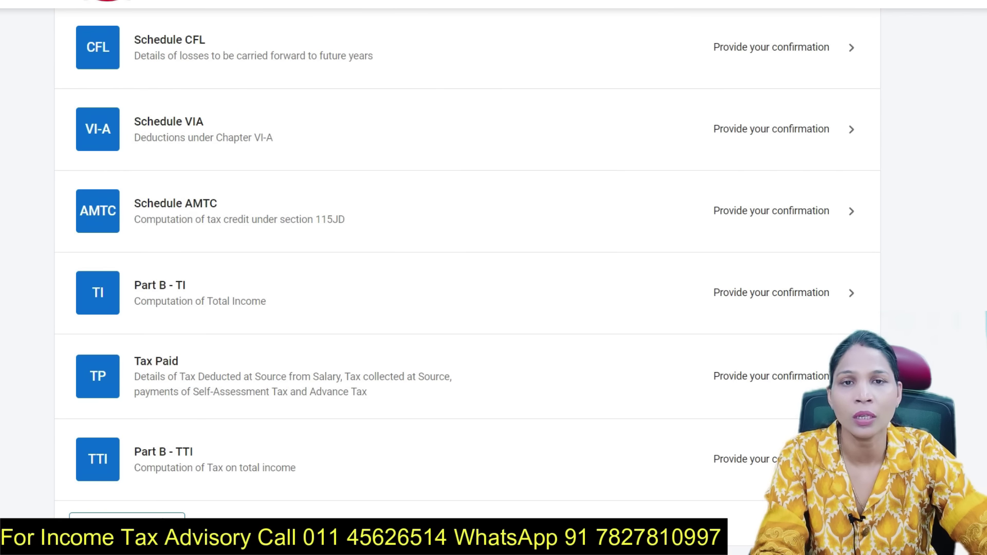
scroll(467, 268, up, 15)
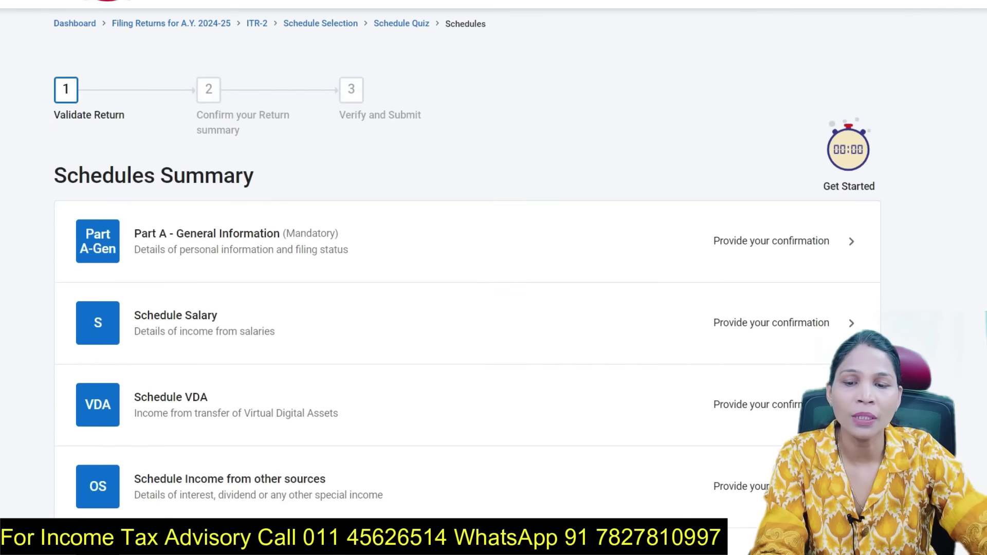